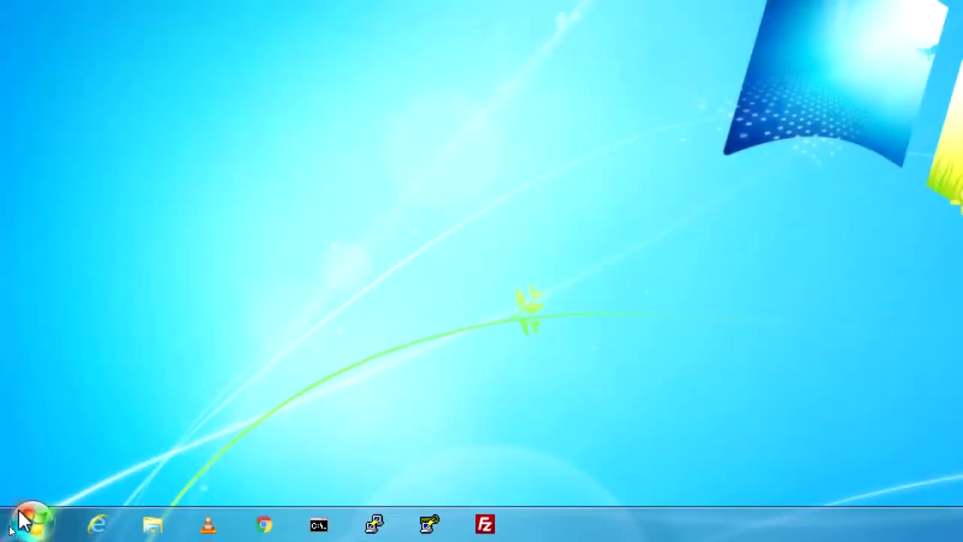
Open the user account settings from the Start menu and centre the window
{"action": "left_click", "coordinate": [15, 531]}
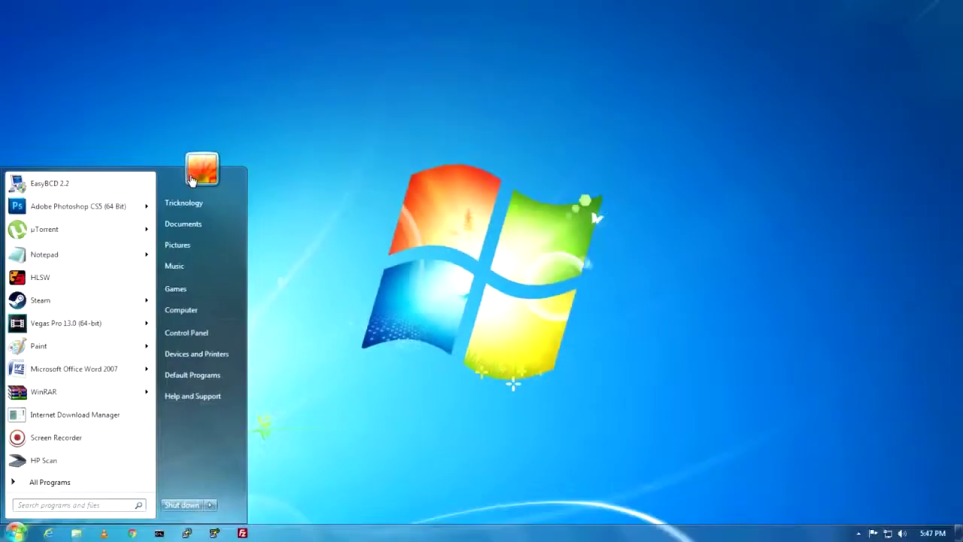
{"action": "left_click", "coordinate": [194, 188]}
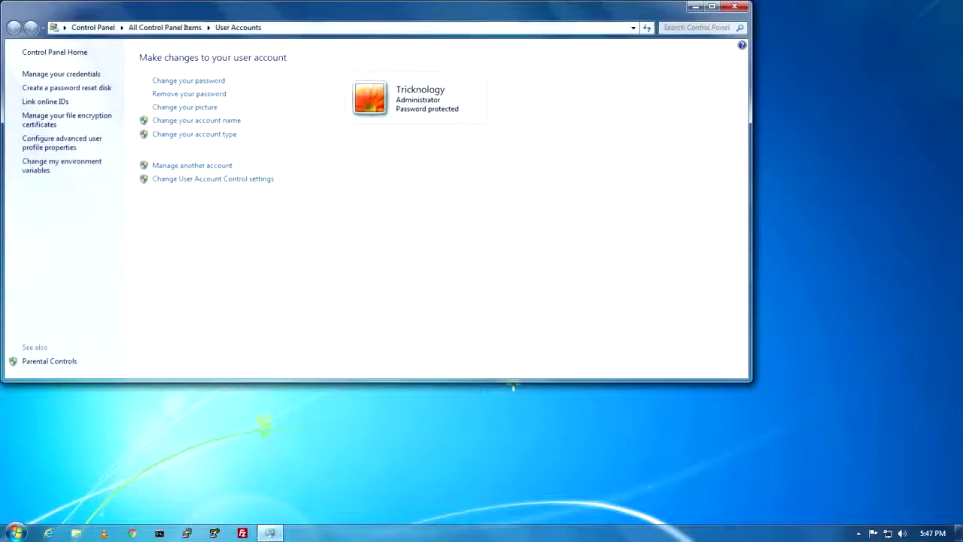
{"action": "left_click_drag", "start_coordinate": [479, 22], "coordinate": [647, 91]}
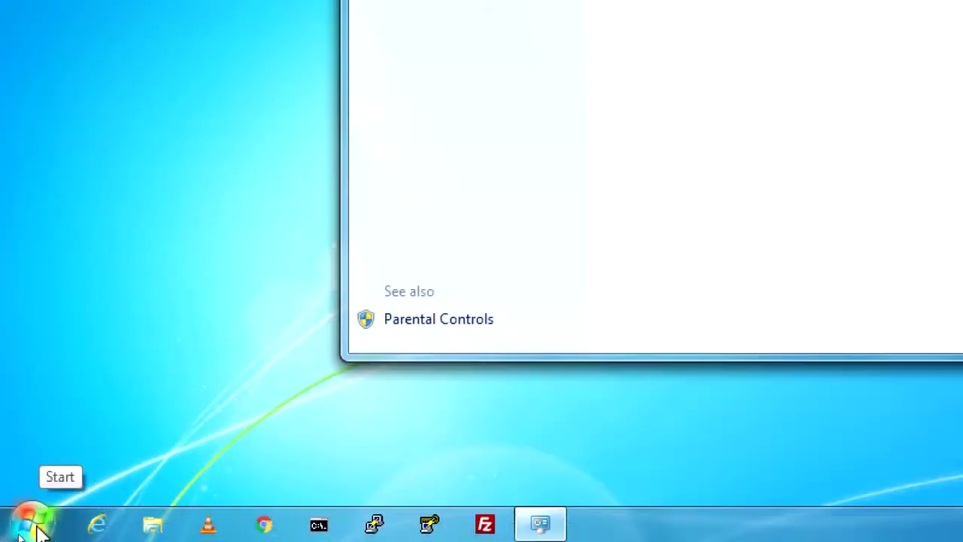
Open Control Panel in Large icons view and go to User Accounts
{"action": "left_click", "coordinate": [17, 533]}
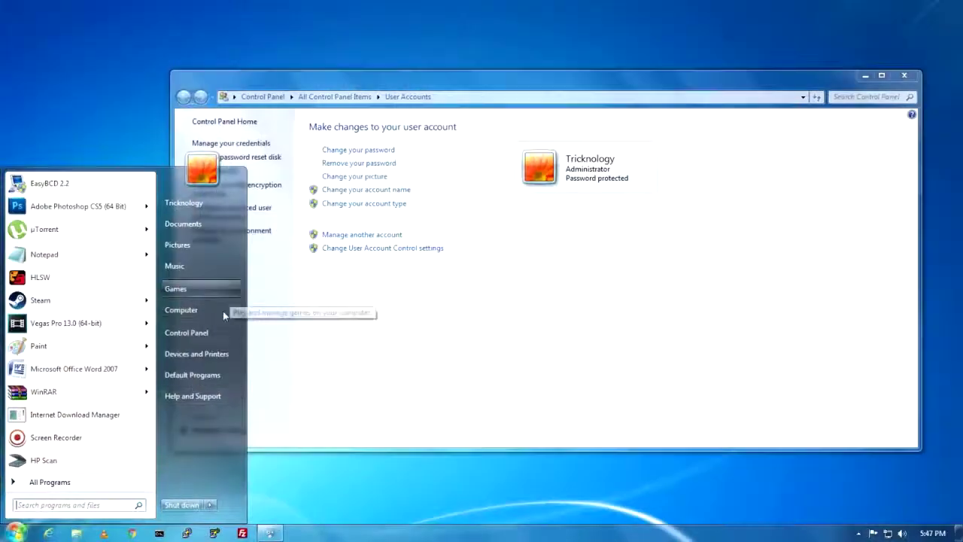
{"action": "left_click", "coordinate": [215, 332]}
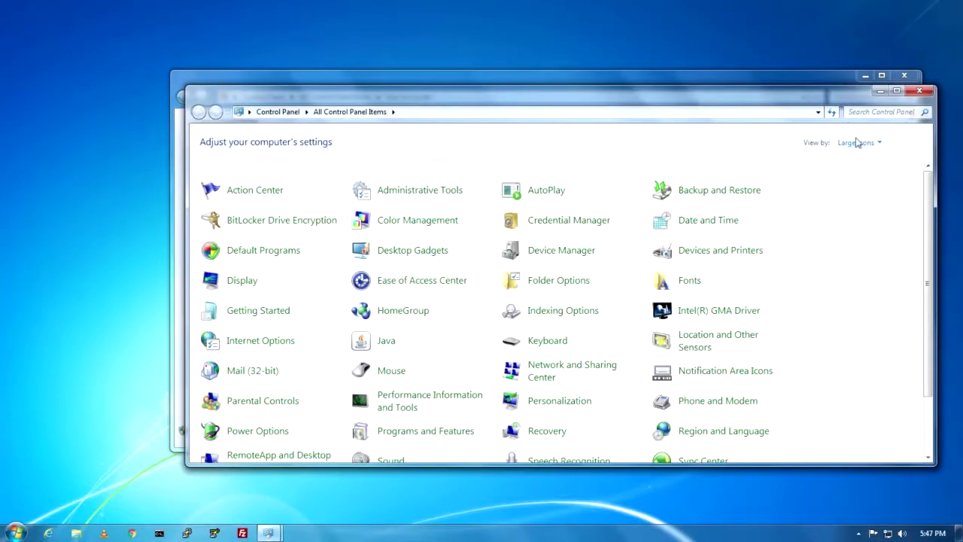
{"action": "left_click", "coordinate": [858, 142]}
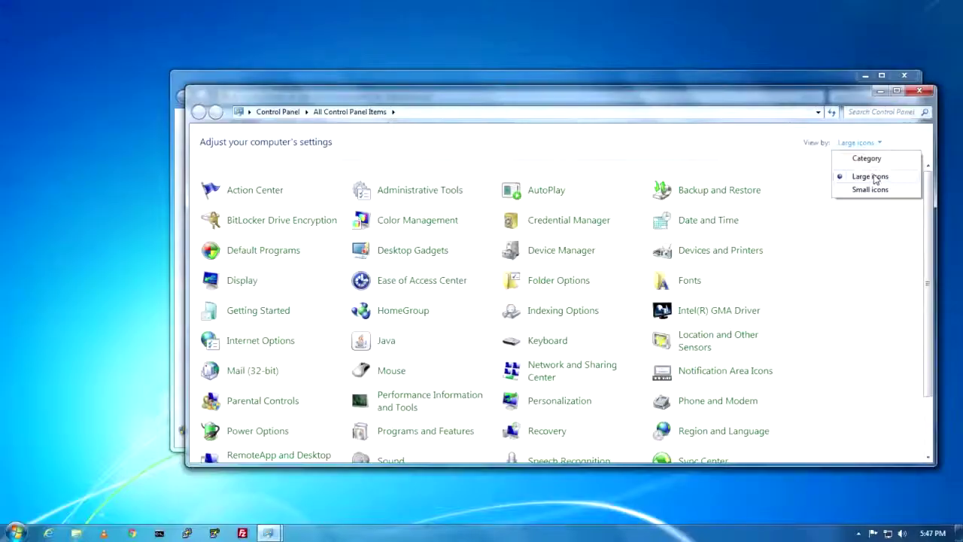
{"action": "left_click", "coordinate": [873, 177]}
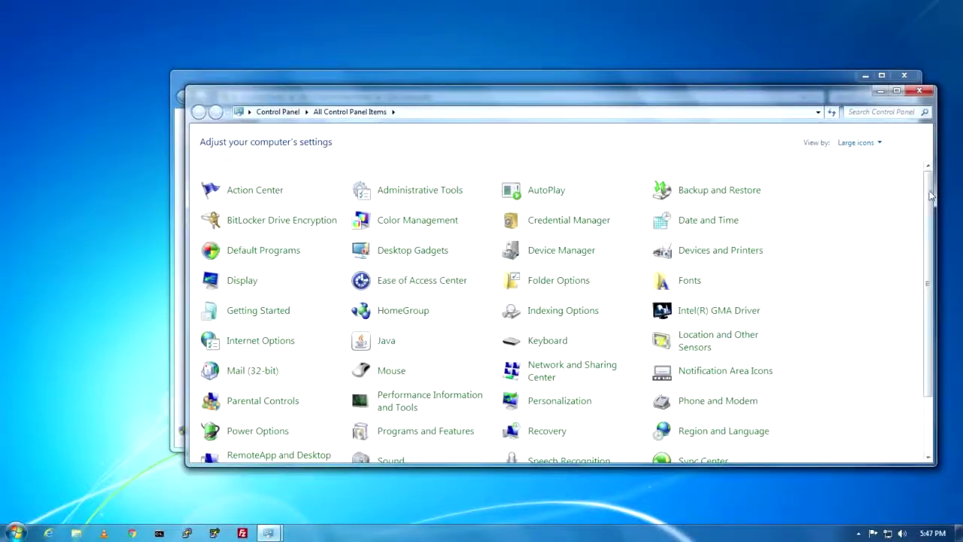
{"action": "left_click_drag", "start_coordinate": [931, 196], "coordinate": [937, 278]}
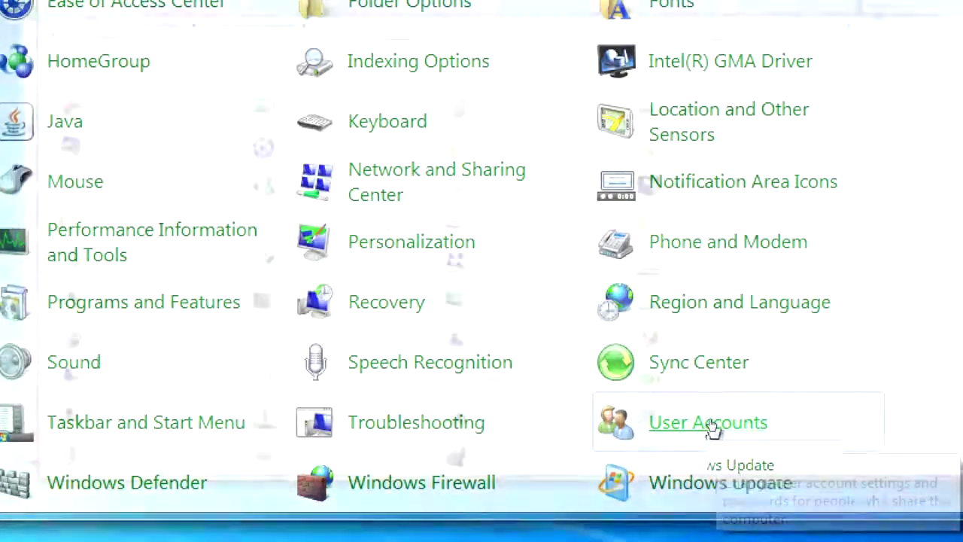
{"action": "left_click", "coordinate": [711, 423]}
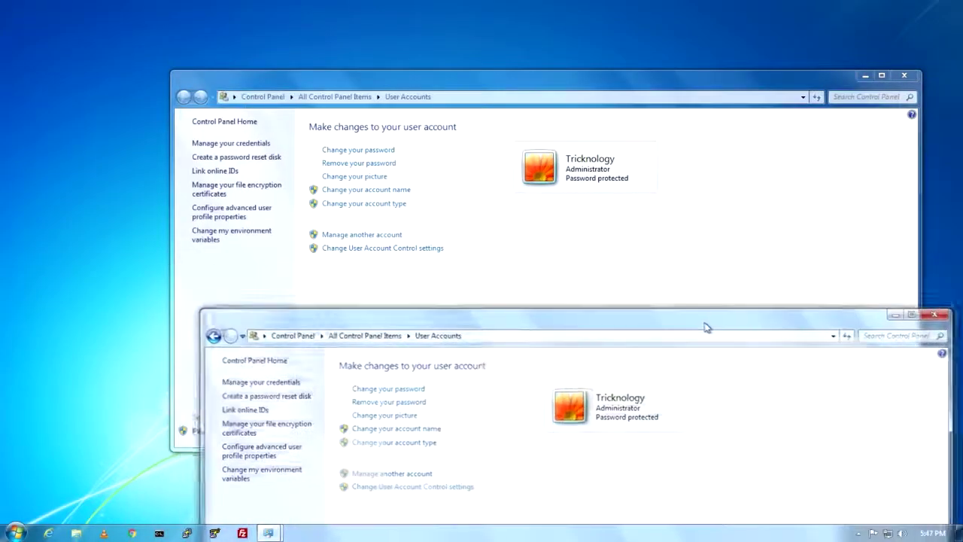
{"action": "left_click_drag", "start_coordinate": [707, 327], "coordinate": [554, 93]}
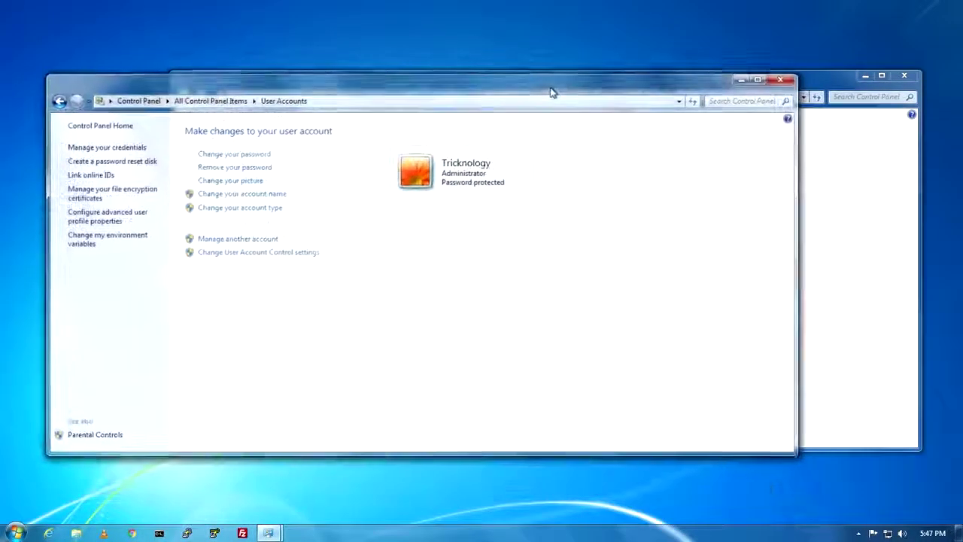
{"action": "left_click", "coordinate": [830, 246]}
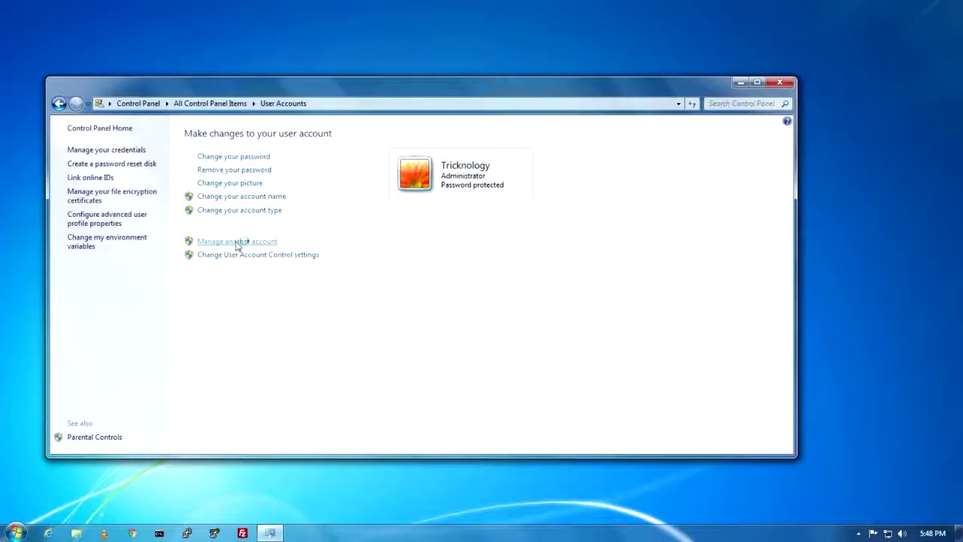
Choose 'Manage another account' to list the administrator and Guest accounts
{"action": "left_click", "coordinate": [248, 242]}
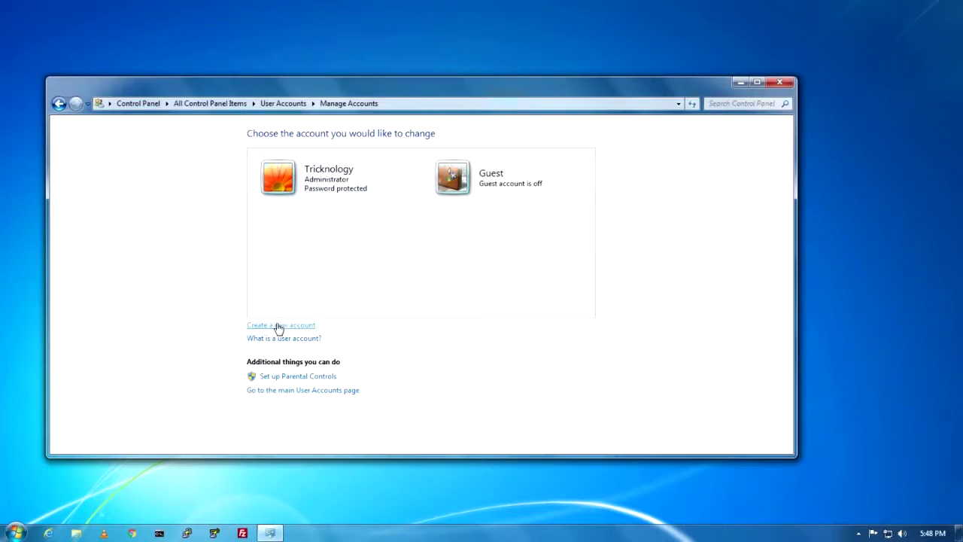
Create a new account with the Standard user type from Manage Accounts
{"action": "left_click", "coordinate": [277, 325]}
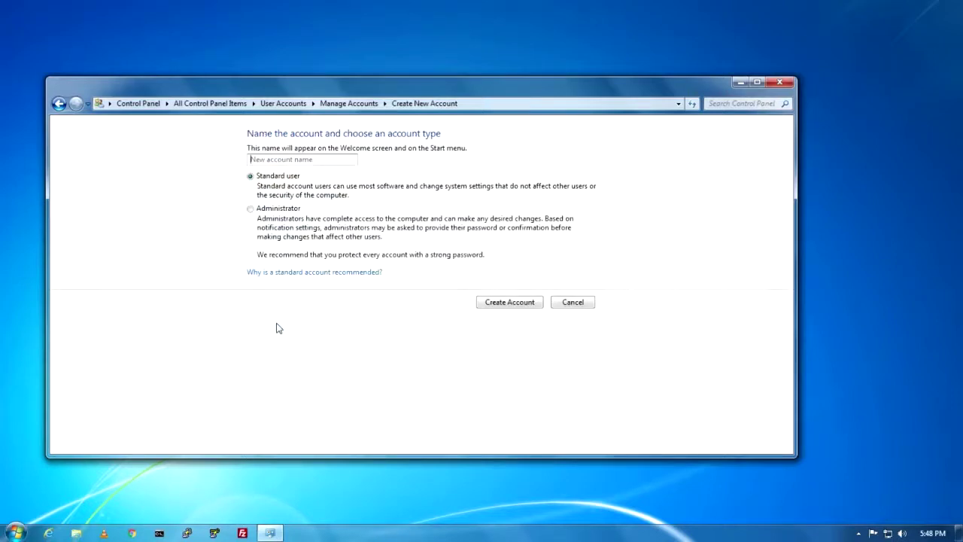
{"action": "left_click", "coordinate": [278, 158]}
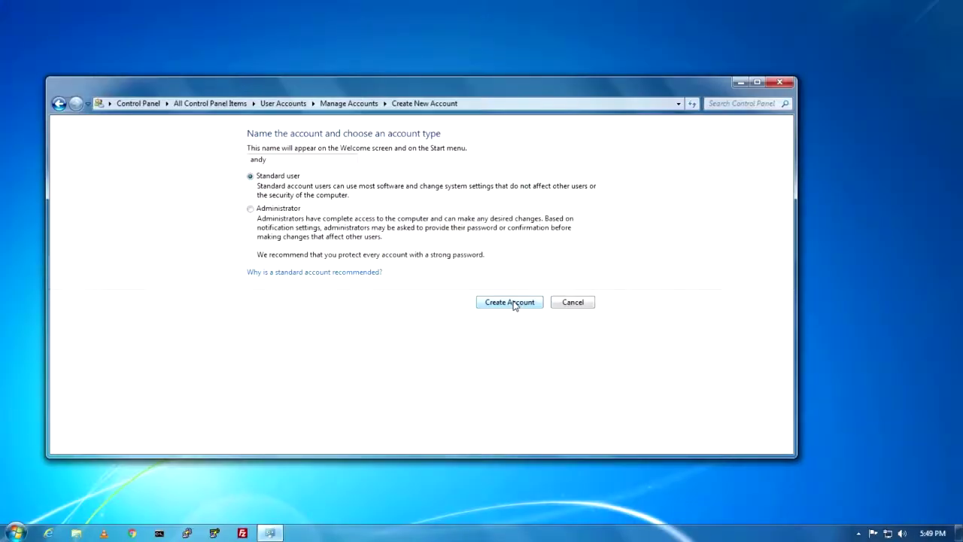
{"action": "left_click", "coordinate": [514, 302]}
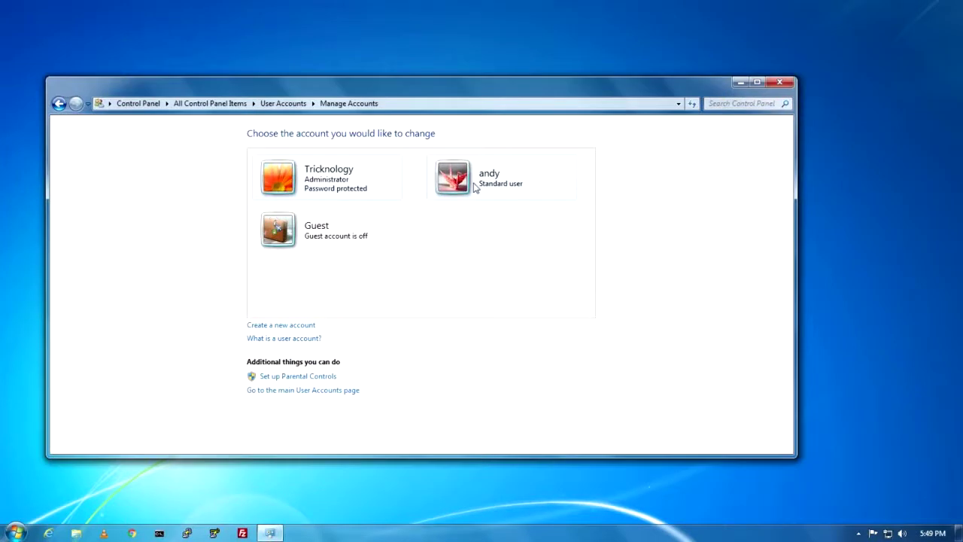
Give the new standard account a confirmed password, then go back to the accounts list
{"action": "left_click", "coordinate": [474, 187]}
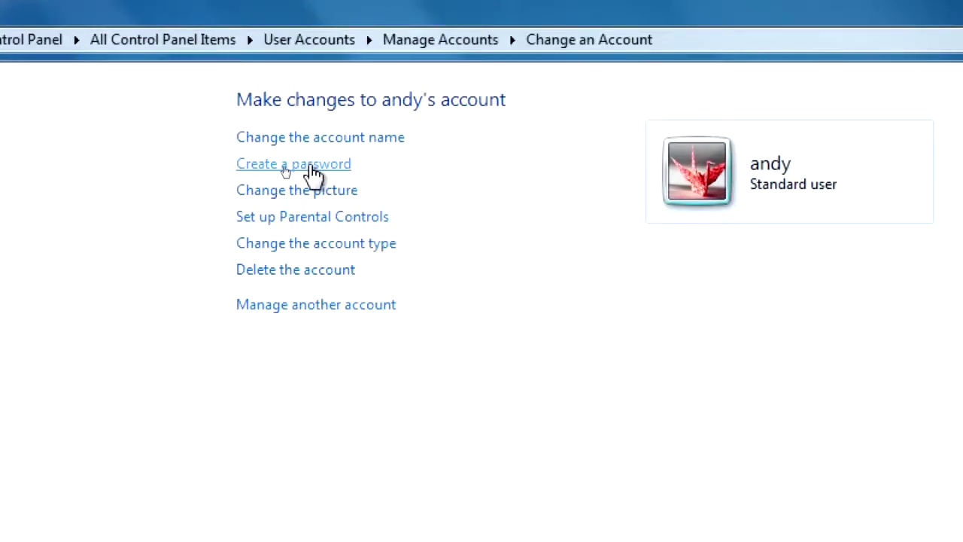
{"action": "left_click", "coordinate": [315, 171]}
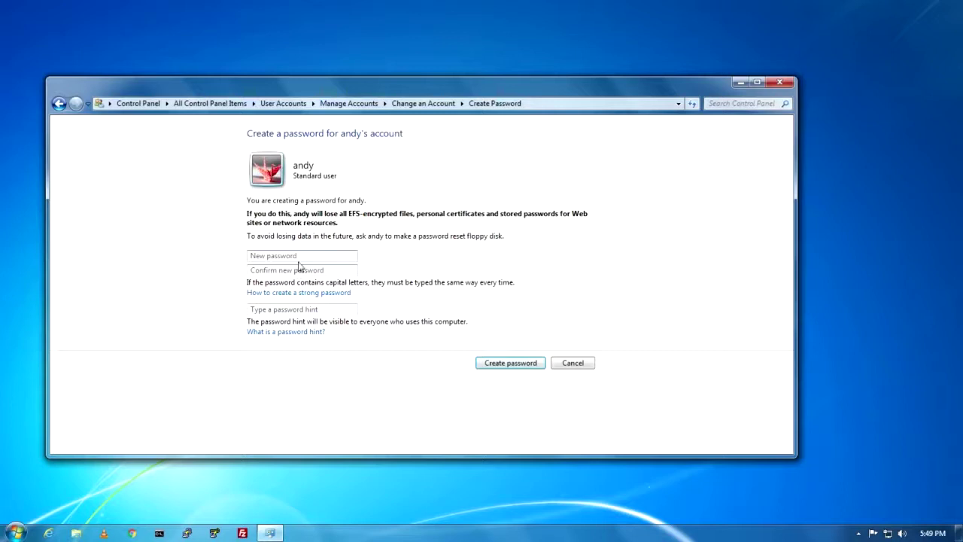
{"action": "type", "text": "ab"}
{"action": "key", "text": "BackSpace"}
{"action": "key", "text": "BackSpace"}
{"action": "key", "text": "BackSpace"}
{"action": "type", "text": "a"}
{"action": "left_click", "coordinate": [298, 268]}
{"action": "type", "text": "a"}
{"action": "left_click", "coordinate": [492, 365]}
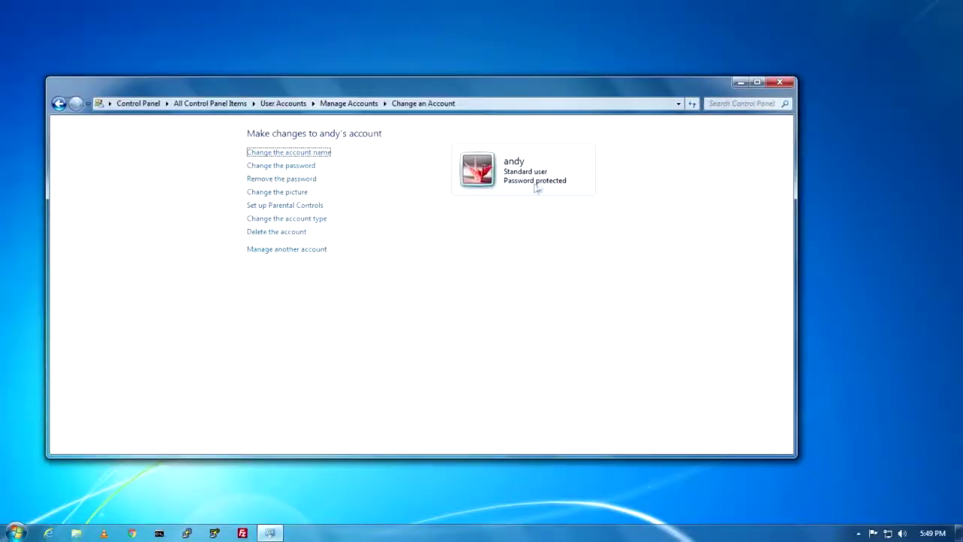
{"action": "left_click", "coordinate": [65, 108]}
{"action": "left_click", "coordinate": [60, 104]}
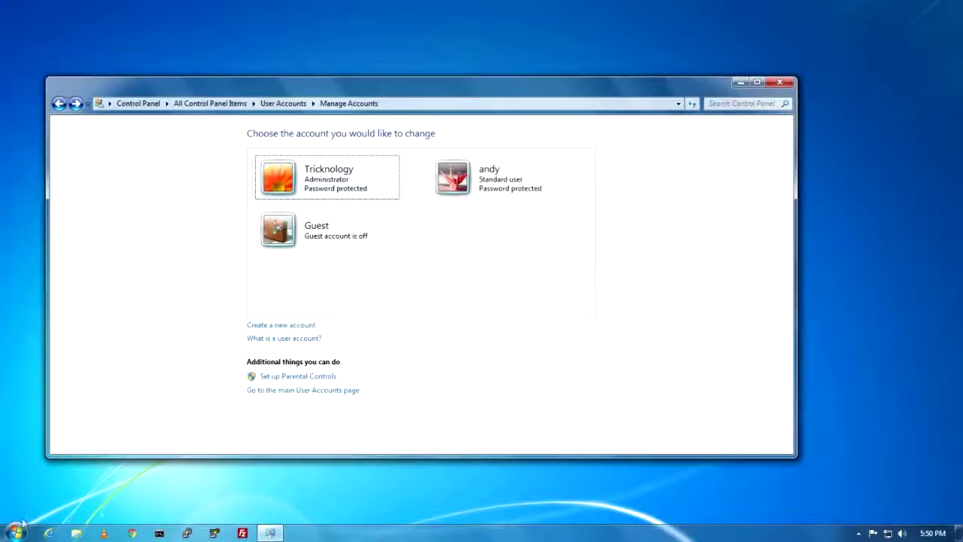
Open Computer Management from Computer's menu, view Local Users and Groups > Users, then close it
{"action": "left_click", "coordinate": [15, 532]}
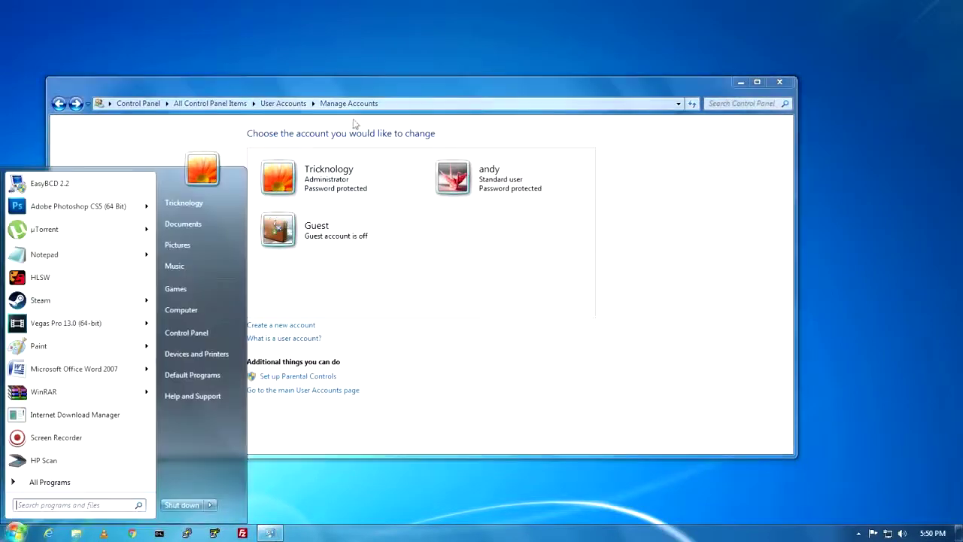
{"action": "right_click", "coordinate": [198, 316]}
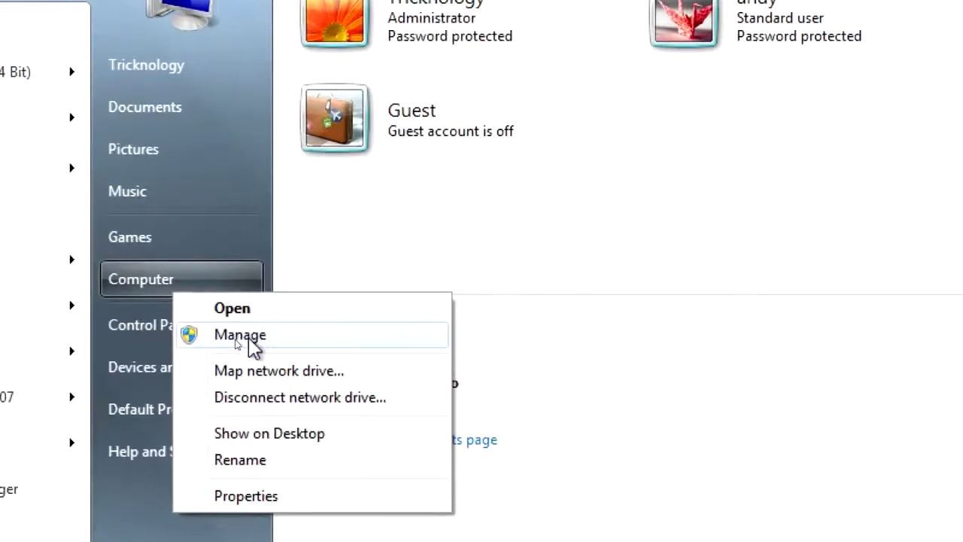
{"action": "left_click", "coordinate": [249, 337]}
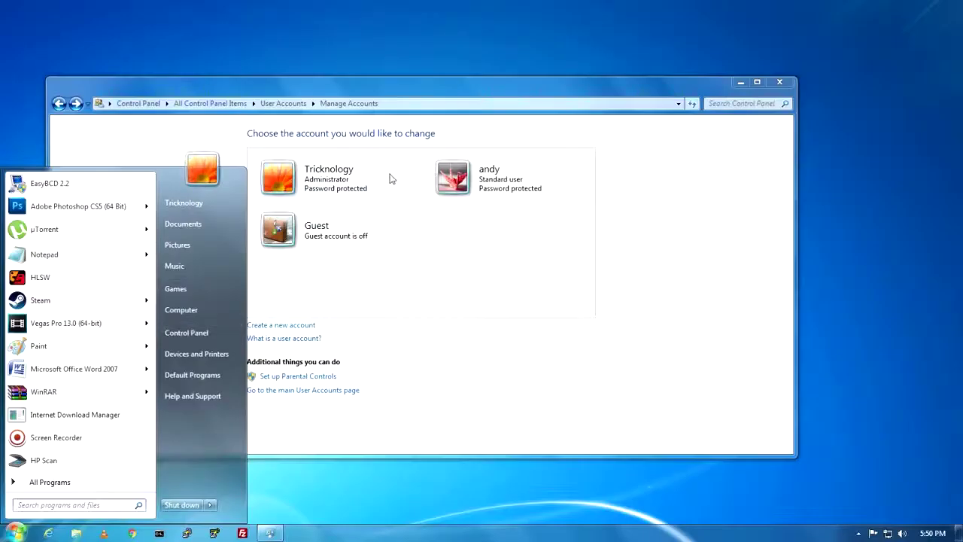
{"action": "left_click_drag", "start_coordinate": [357, 38], "coordinate": [665, 55]}
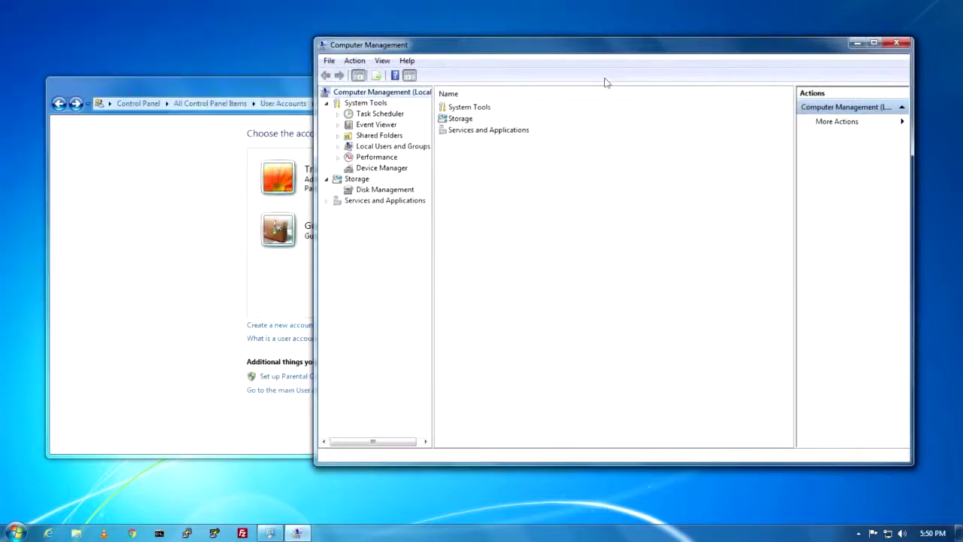
{"action": "double_click", "coordinate": [374, 149]}
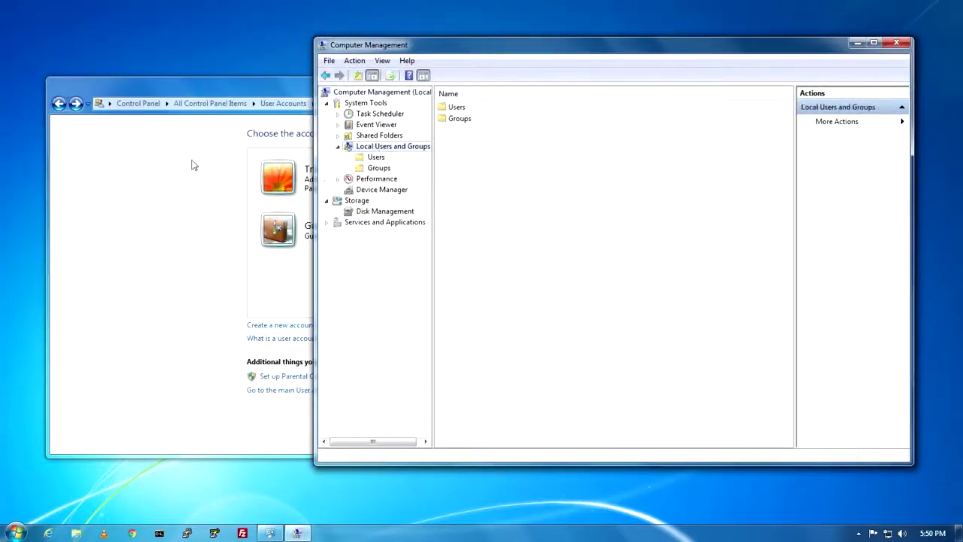
{"action": "left_click", "coordinate": [454, 107]}
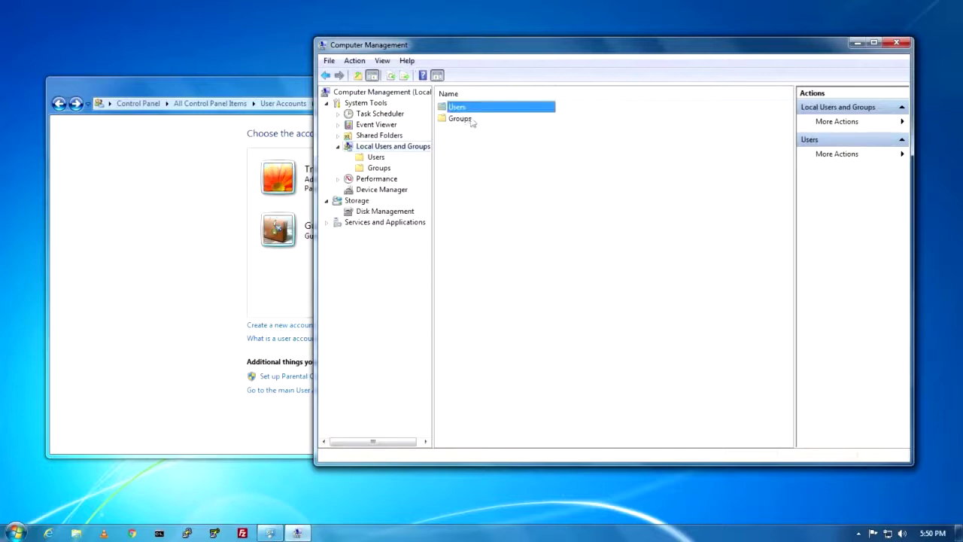
{"action": "double_click", "coordinate": [456, 108]}
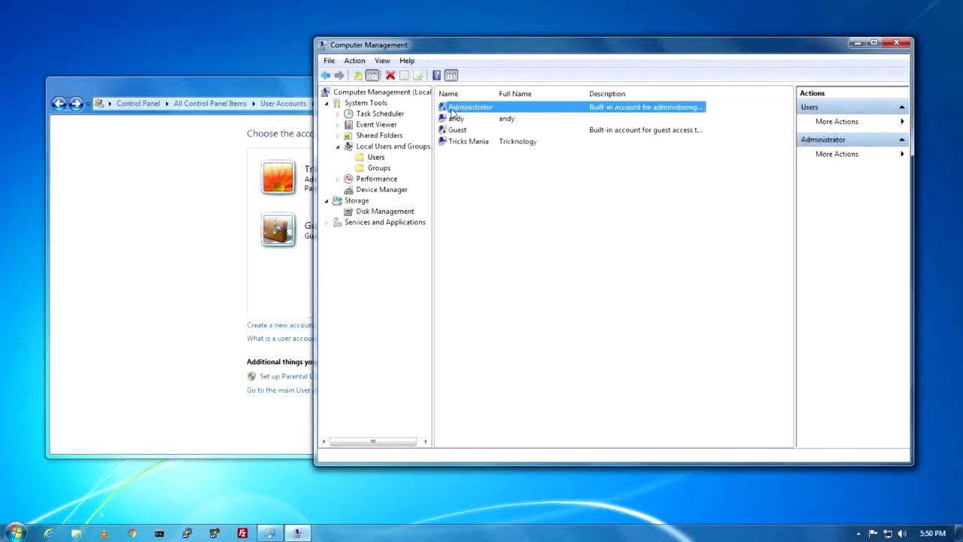
{"action": "right_click", "coordinate": [481, 173]}
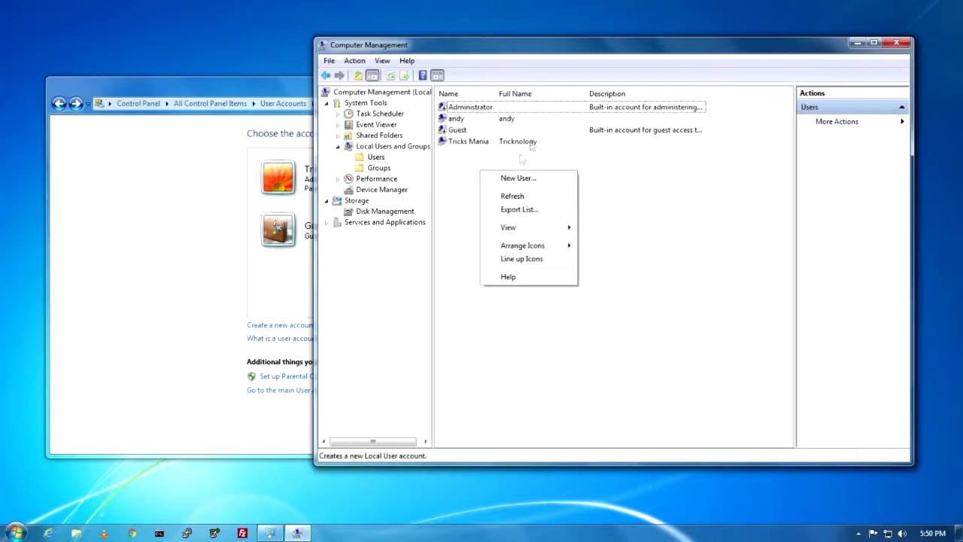
{"action": "left_click", "coordinate": [900, 43]}
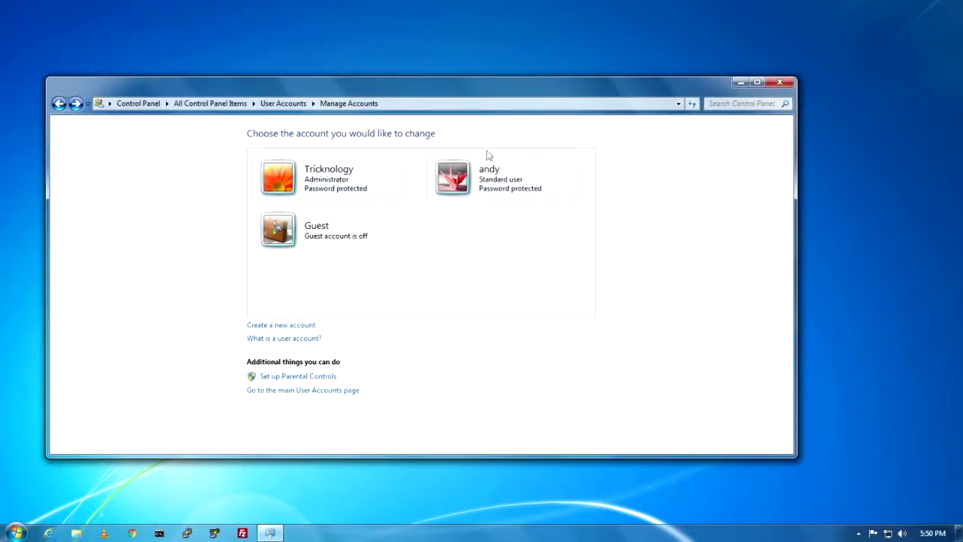
Maximize and restore the Manage Accounts window, then close Control Panel
{"action": "key", "text": "super+Up"}
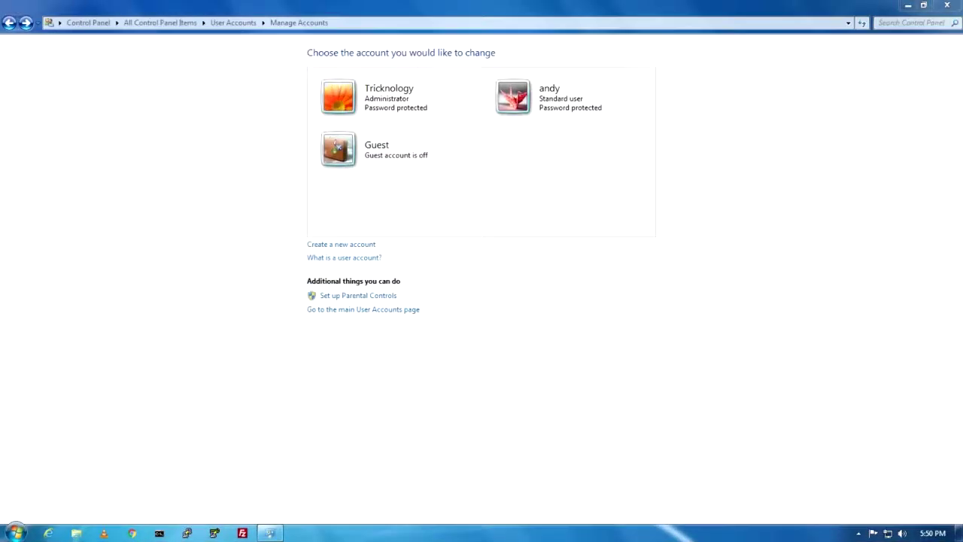
{"action": "double_click", "coordinate": [335, 11]}
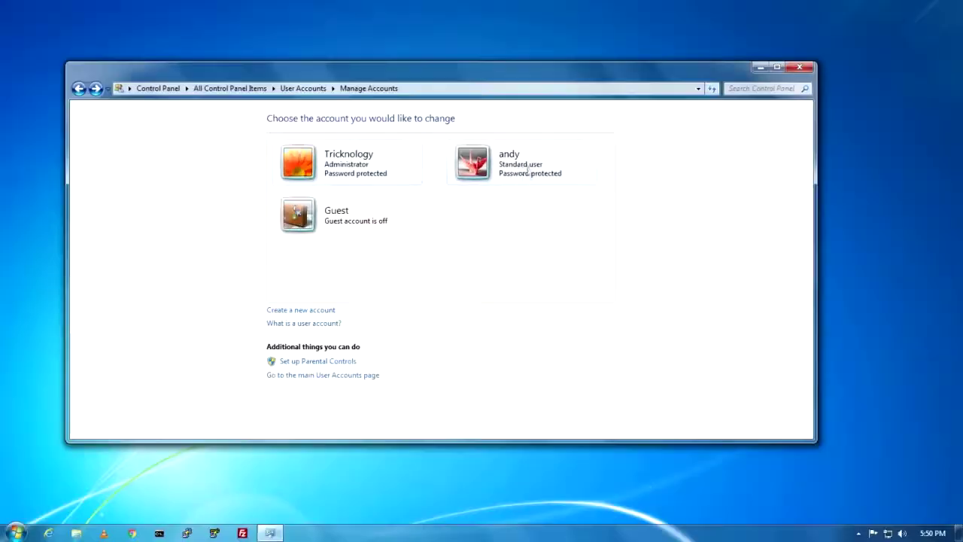
{"action": "left_click", "coordinate": [79, 88]}
{"action": "left_click", "coordinate": [78, 88]}
{"action": "left_click", "coordinate": [799, 66]}
Refresh the desktop and paste control /name Microsoft.ParentalControls into the Run box
{"action": "right_click", "coordinate": [399, 176]}
{"action": "left_click", "coordinate": [208, 236]}
{"action": "right_click", "coordinate": [184, 184]}
{"action": "left_click", "coordinate": [219, 218]}
{"action": "right_click", "coordinate": [181, 162]}
{"action": "left_click", "coordinate": [227, 195]}
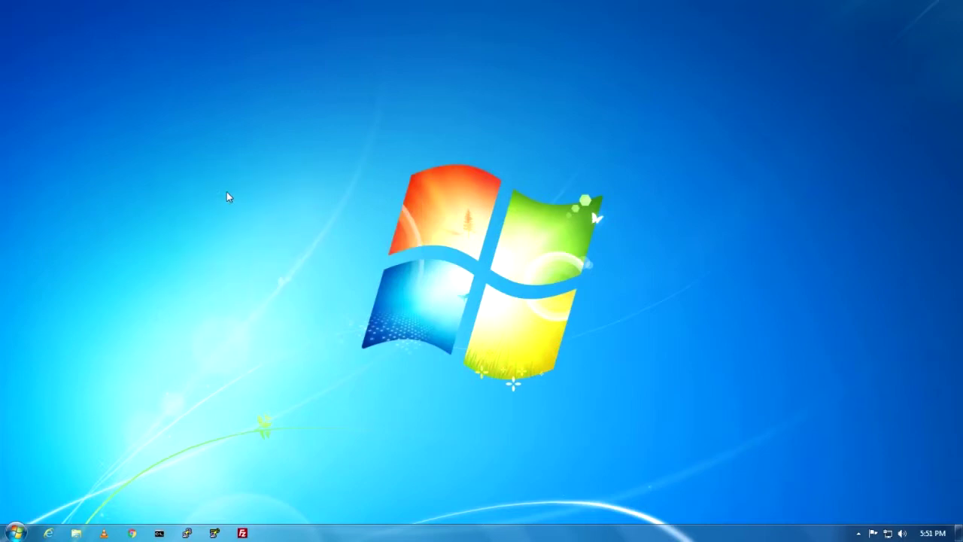
{"action": "key", "text": "super+r"}
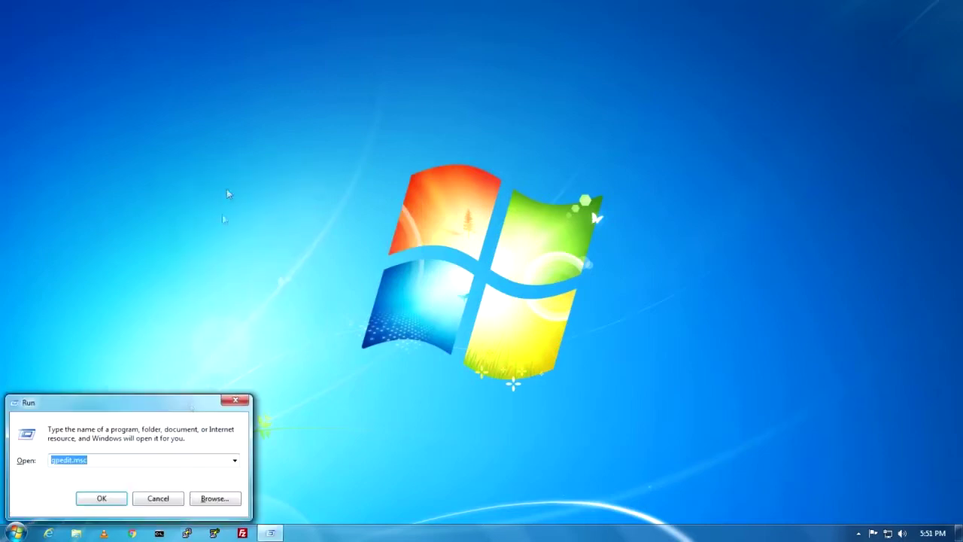
{"action": "type", "text": "control /name Microsoft.ParentalControls"}
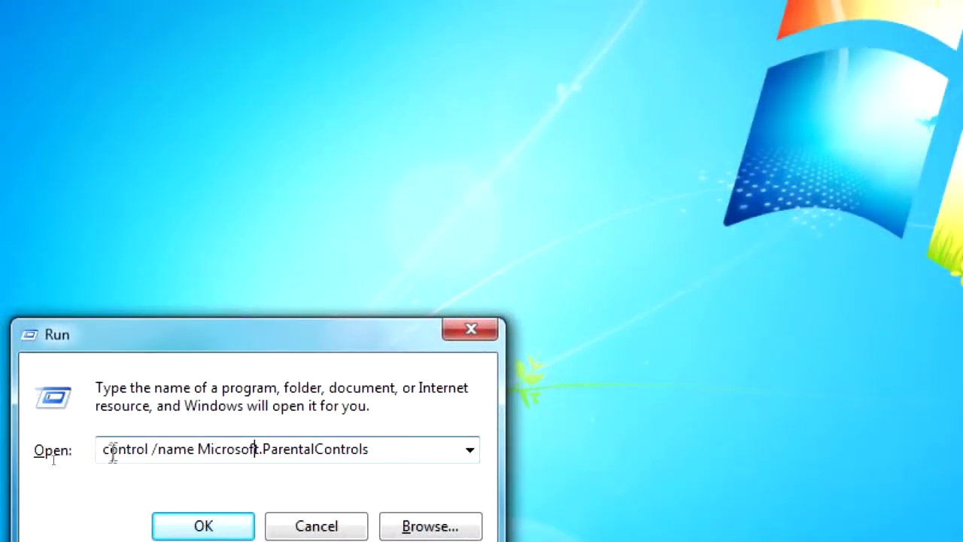
Run the control /name Microsoft.ParentalControls command from the Run dialog
{"action": "left_click", "coordinate": [253, 450]}
{"action": "left_click", "coordinate": [389, 447]}
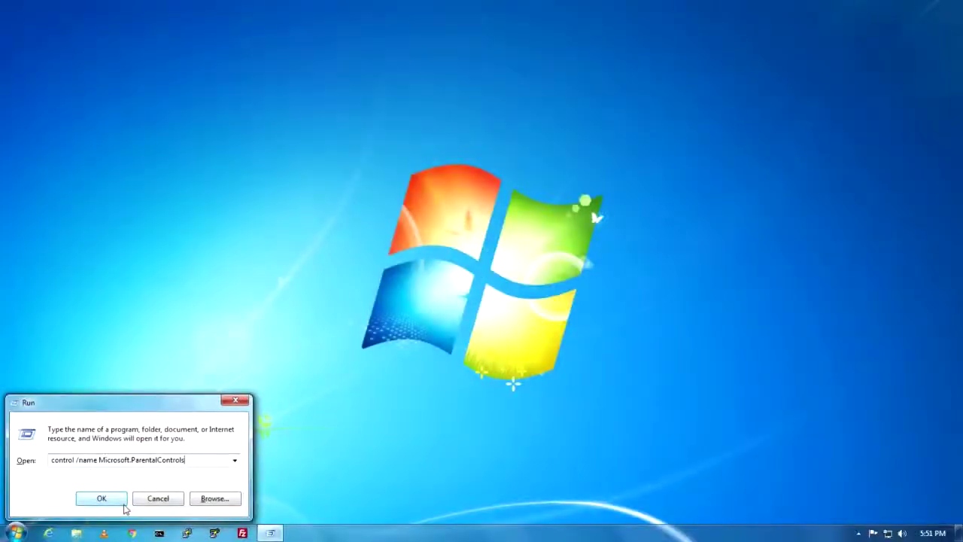
{"action": "left_click", "coordinate": [101, 498]}
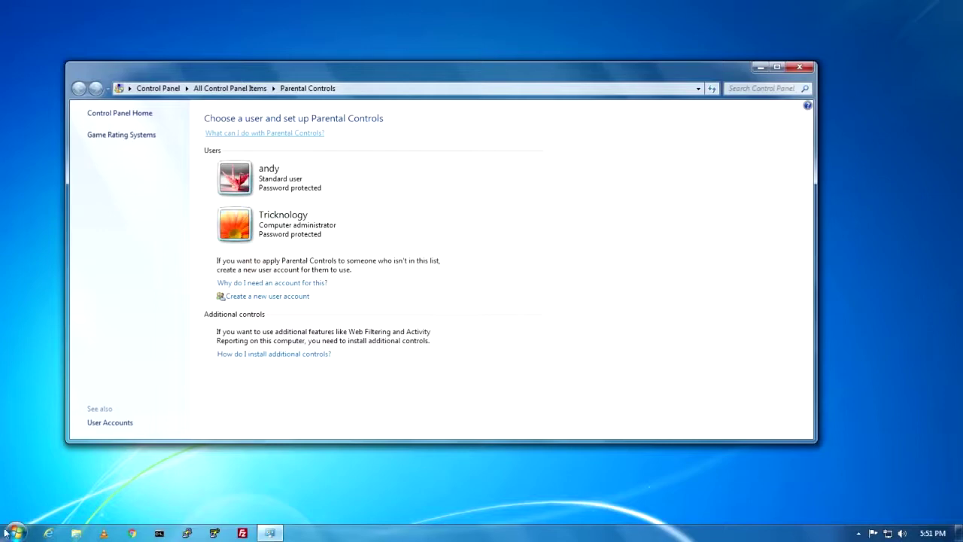
Open Parental Controls by searching 'pare' in Start, then make its window narrower
{"action": "left_click", "coordinate": [15, 531]}
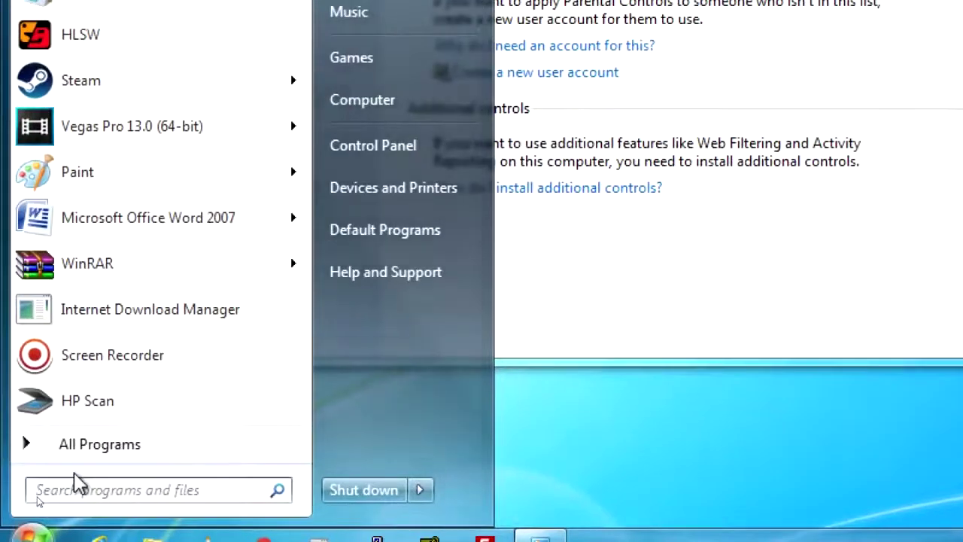
{"action": "type", "text": "pare"}
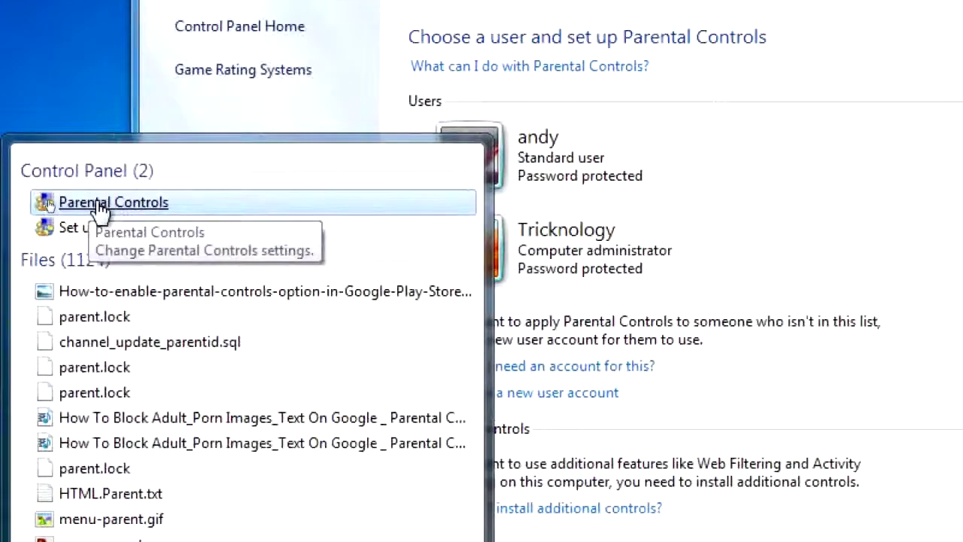
{"action": "left_click", "coordinate": [100, 203]}
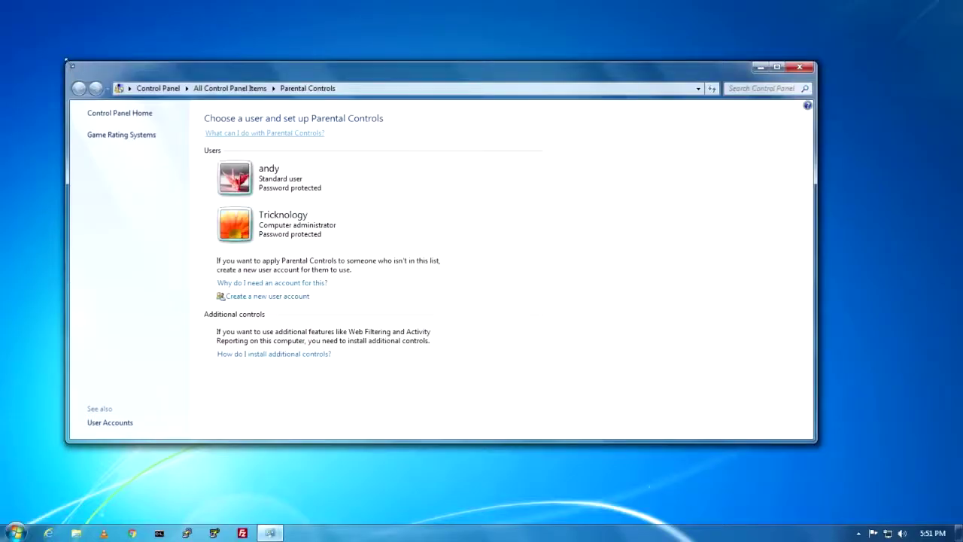
{"action": "left_click_drag", "start_coordinate": [71, 69], "coordinate": [231, 91]}
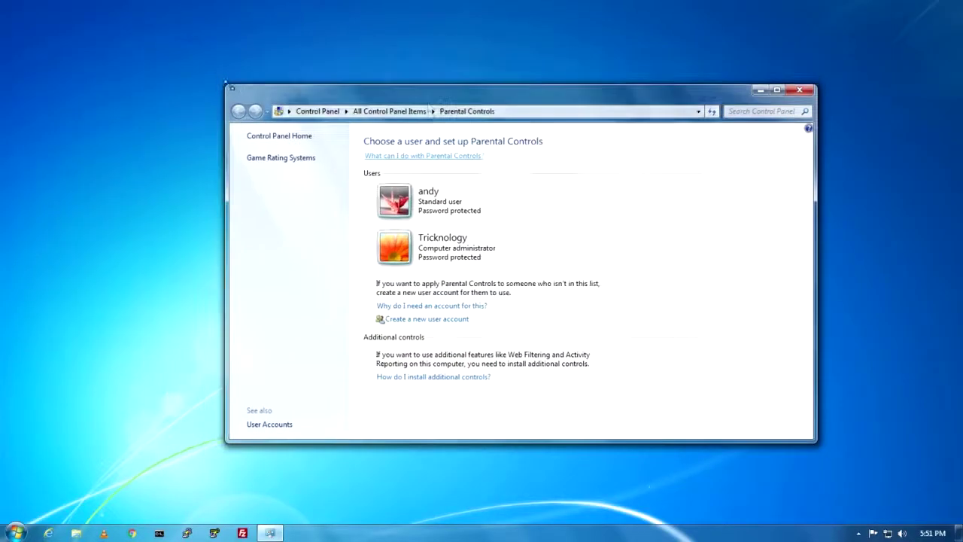
Open the standard user's Parental Controls settings, answering Yes to the logged-in warning
{"action": "left_click", "coordinate": [570, 111]}
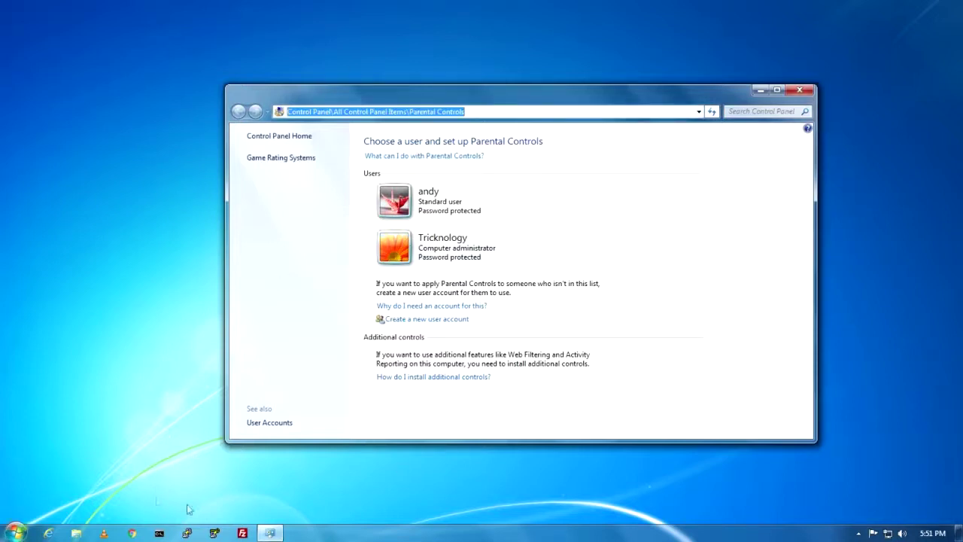
{"action": "left_click", "coordinate": [15, 532]}
{"action": "left_click", "coordinate": [461, 403]}
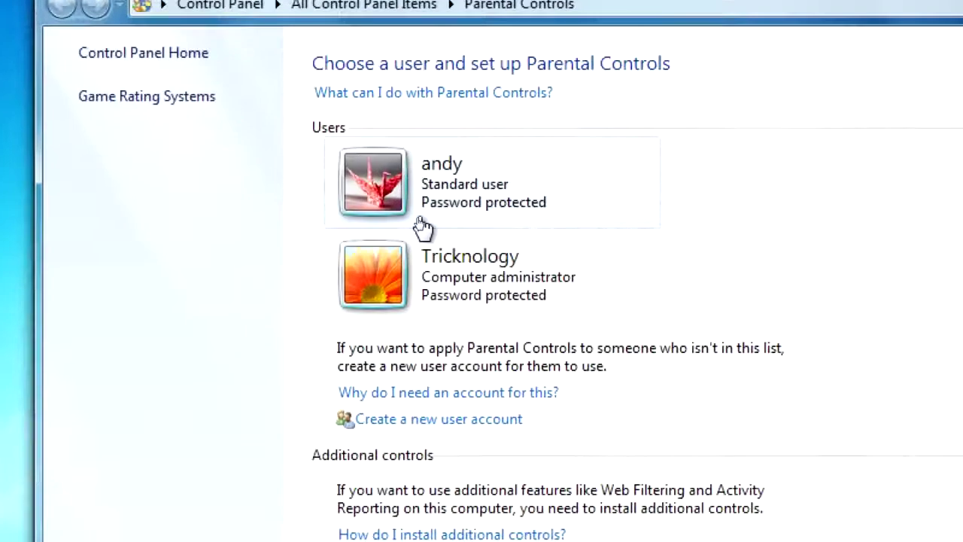
{"action": "left_click", "coordinate": [422, 225]}
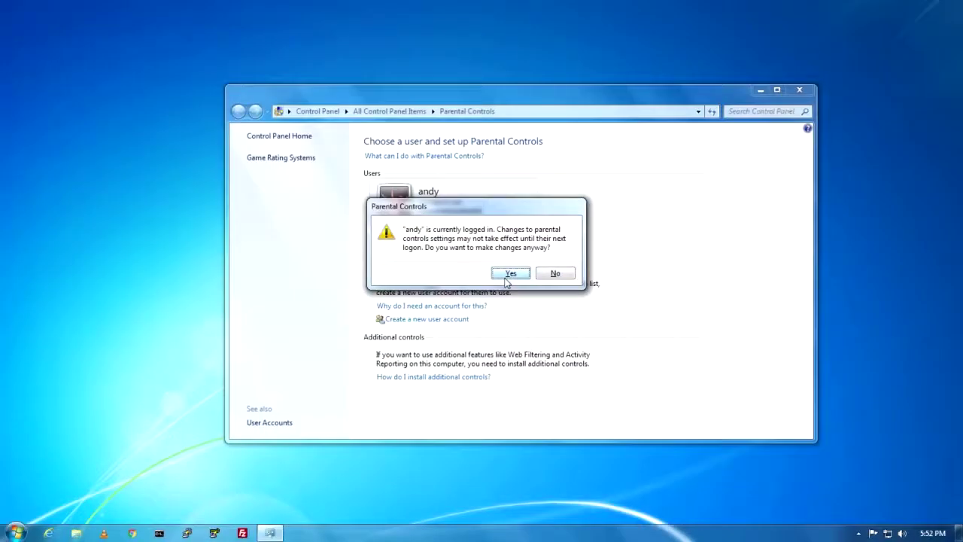
{"action": "left_click", "coordinate": [510, 273]}
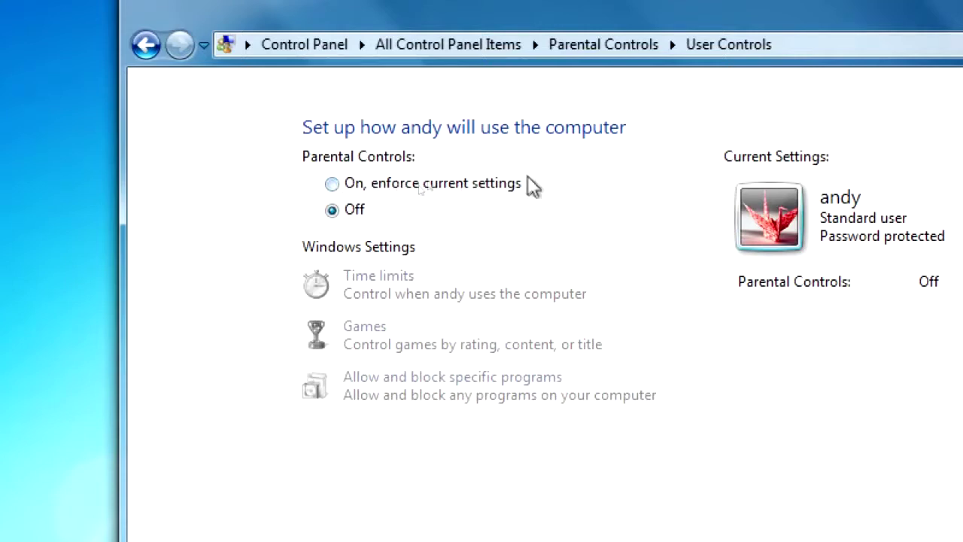
Select 'On, enforce current settings' and go to 'Allow and block specific programs'
{"action": "left_click", "coordinate": [334, 185]}
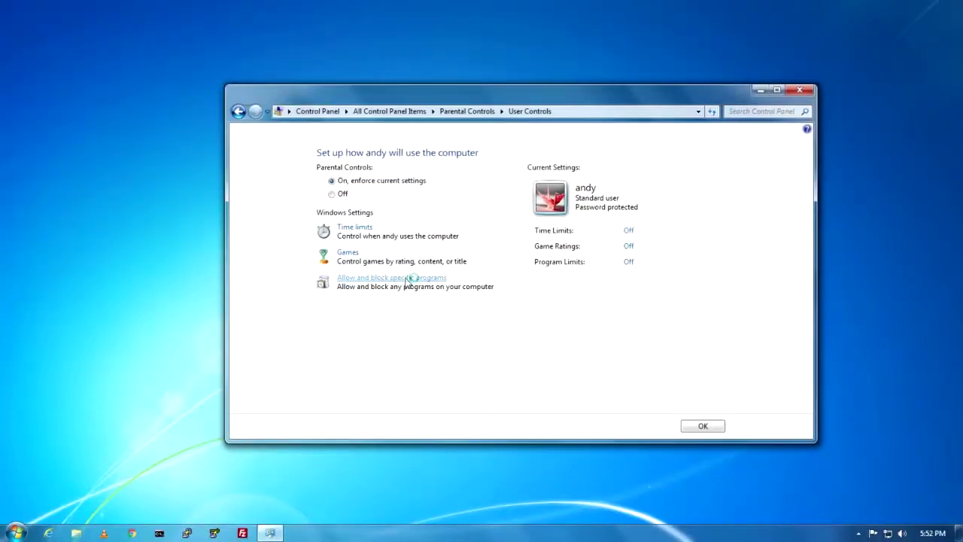
{"action": "left_click", "coordinate": [395, 279]}
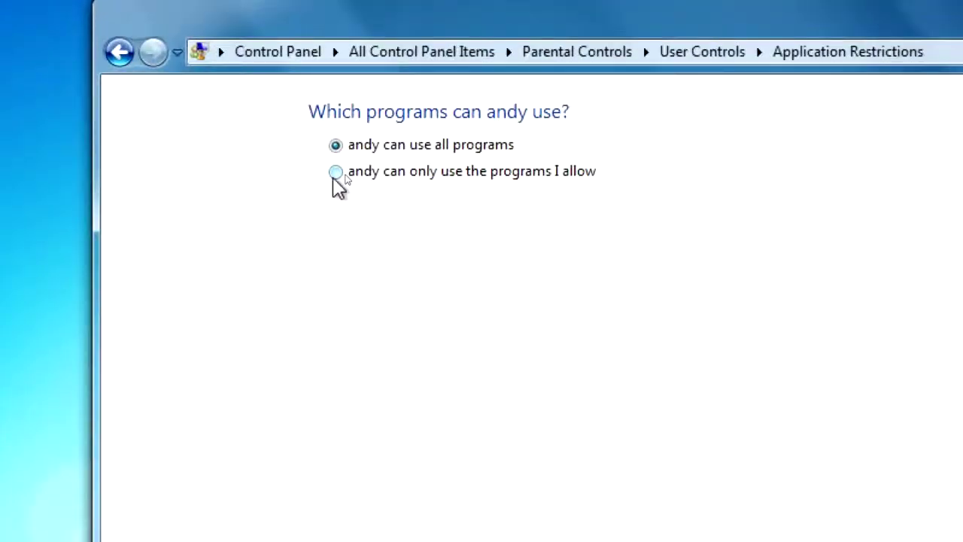
Restrict the standard user to only the programs you allow
{"action": "left_click", "coordinate": [336, 173]}
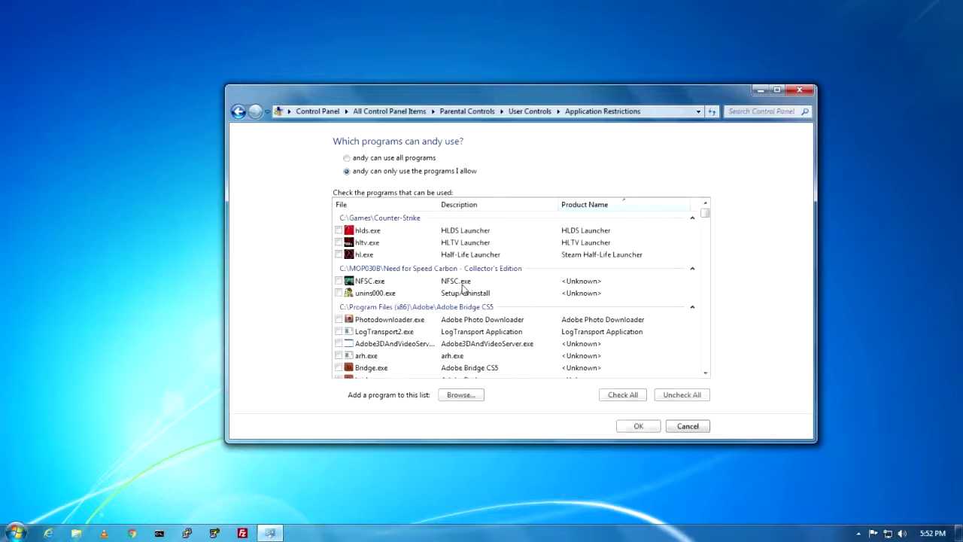
{"action": "mouse_move", "coordinate": [706, 218]}
{"action": "left_mouse_down"}
{"action": "mouse_move", "coordinate": [715, 399]}
{"action": "mouse_move", "coordinate": [699, 218]}
{"action": "mouse_move", "coordinate": [711, 197]}
{"action": "mouse_move", "coordinate": [707, 365]}
{"action": "mouse_move", "coordinate": [707, 217]}
{"action": "left_mouse_up"}
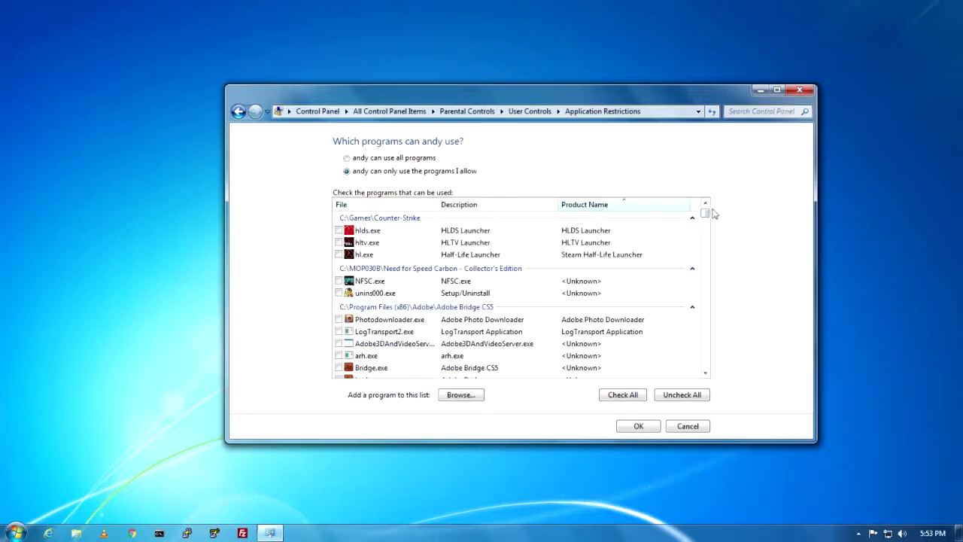
{"action": "mouse_move", "coordinate": [705, 213]}
{"action": "left_mouse_down"}
{"action": "mouse_move", "coordinate": [705, 232]}
{"action": "mouse_move", "coordinate": [708, 216]}
{"action": "left_mouse_up"}
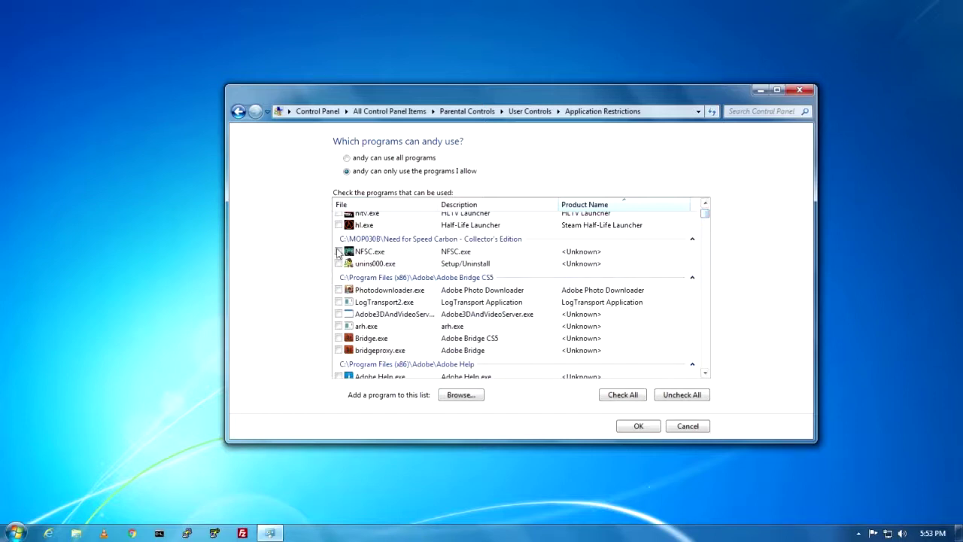
Tick SteamService.exe in the allowed program list and save the restriction
{"action": "left_click", "coordinate": [337, 253]}
{"action": "scroll", "coordinate": [535, 316], "scroll_direction": "up", "scroll_amount": 1}
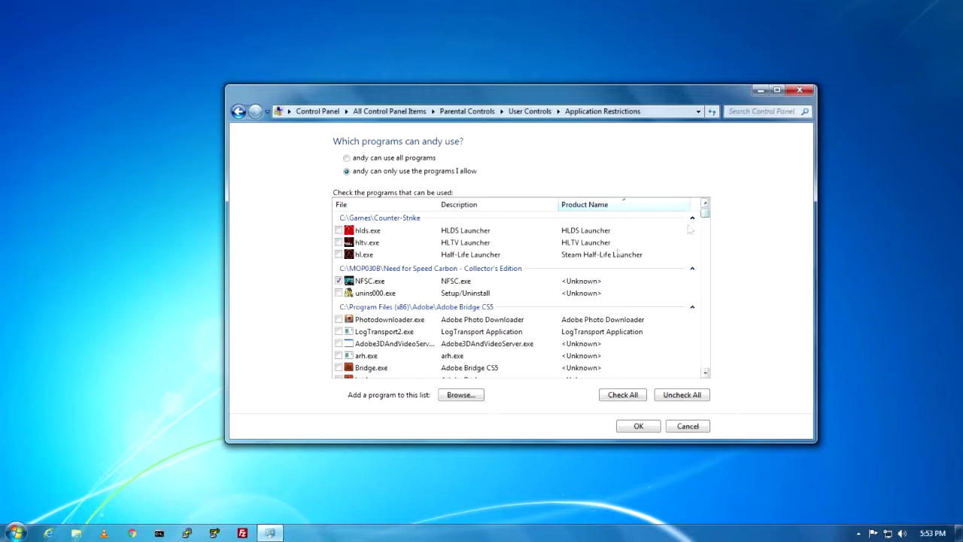
{"action": "scroll", "coordinate": [692, 226], "scroll_direction": "down", "scroll_amount": 3}
{"action": "scroll", "coordinate": [664, 300], "scroll_direction": "up", "scroll_amount": 5}
{"action": "scroll", "coordinate": [410, 316], "scroll_direction": "down", "scroll_amount": 6}
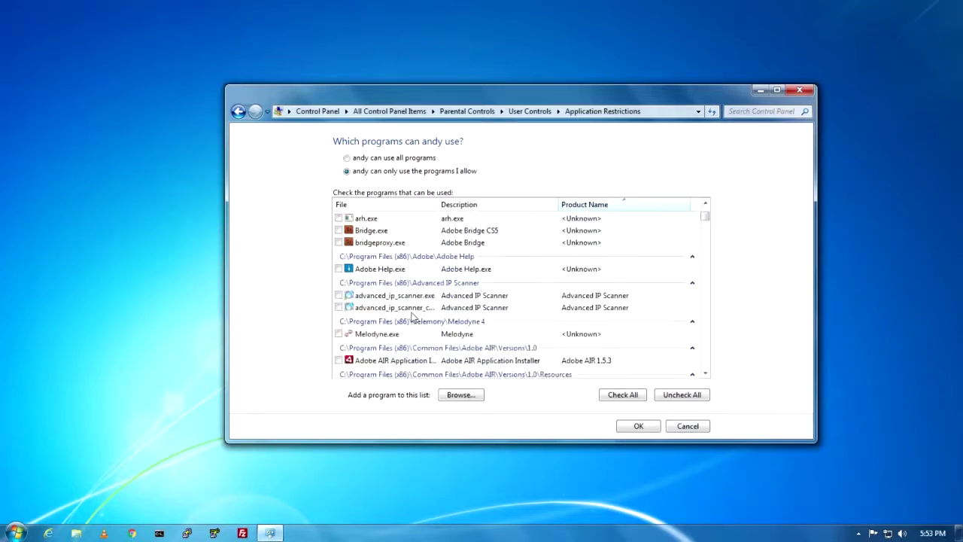
{"action": "scroll", "coordinate": [414, 316], "scroll_direction": "down", "scroll_amount": 10}
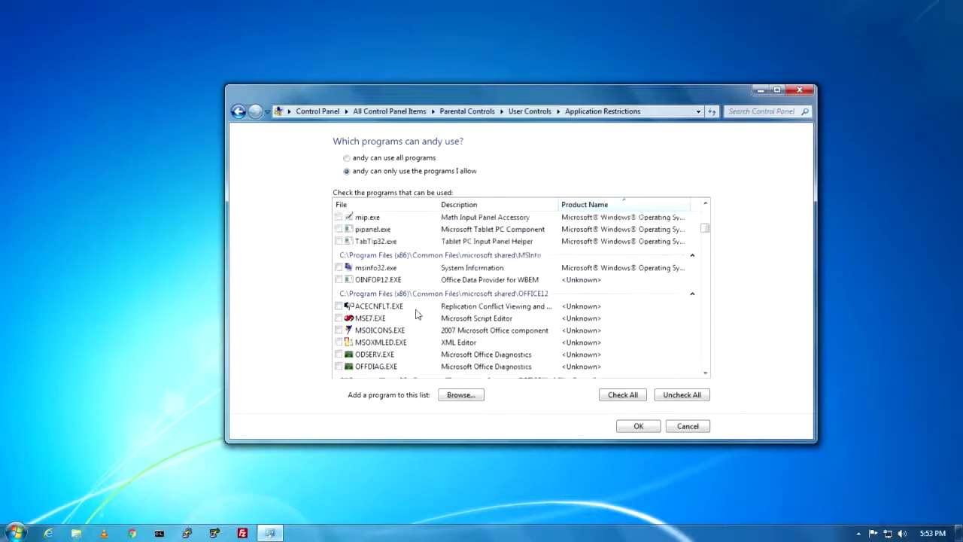
{"action": "scroll", "coordinate": [418, 313], "scroll_direction": "up", "scroll_amount": 1}
{"action": "scroll", "coordinate": [419, 312], "scroll_direction": "down", "scroll_amount": 8}
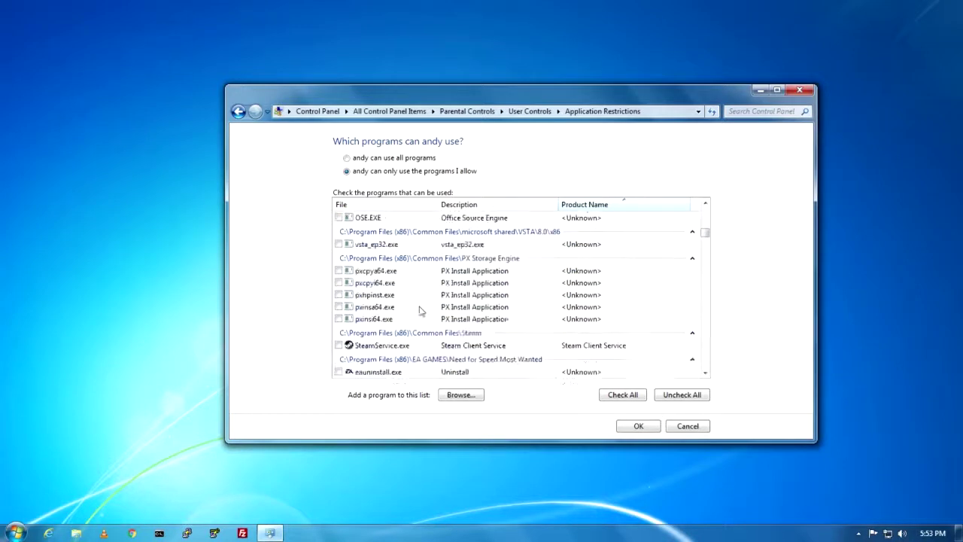
{"action": "scroll", "coordinate": [362, 265], "scroll_direction": "up", "scroll_amount": 1}
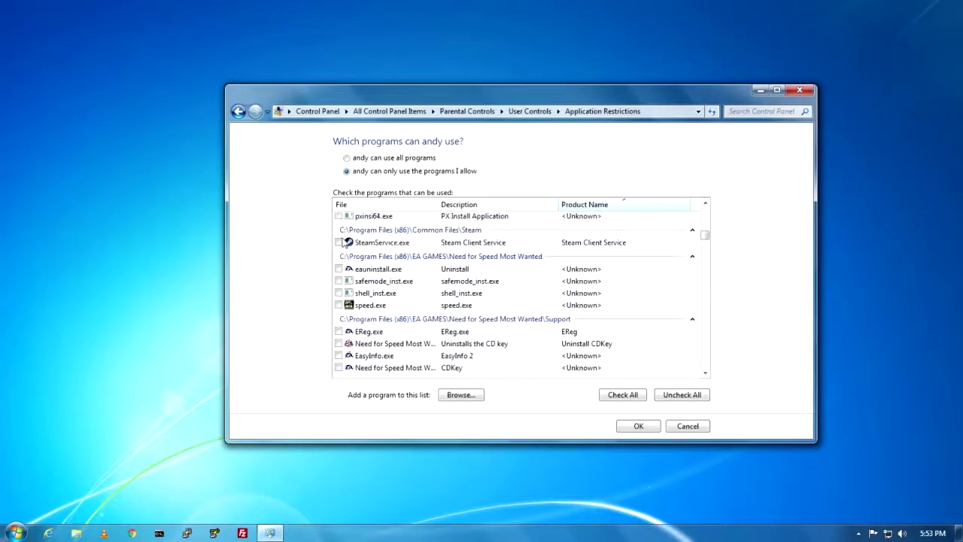
{"action": "left_click", "coordinate": [642, 431]}
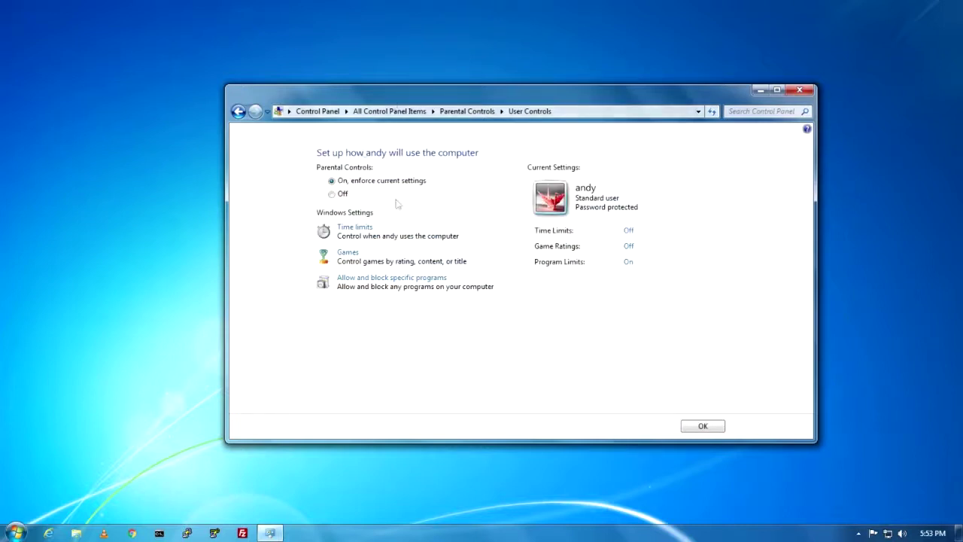
Confirm the User Controls settings, then briefly open and close the Computer window
{"action": "left_click", "coordinate": [721, 432]}
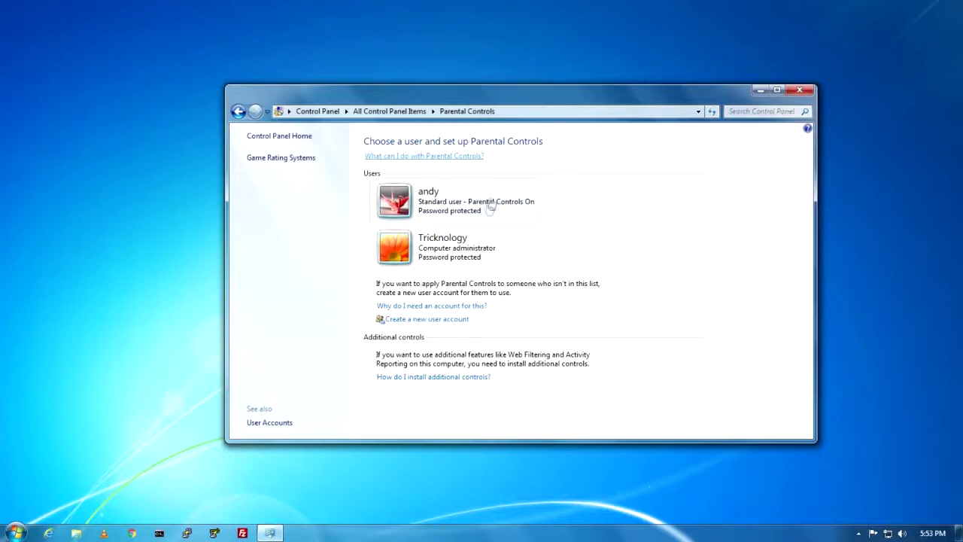
{"action": "left_click", "coordinate": [25, 519]}
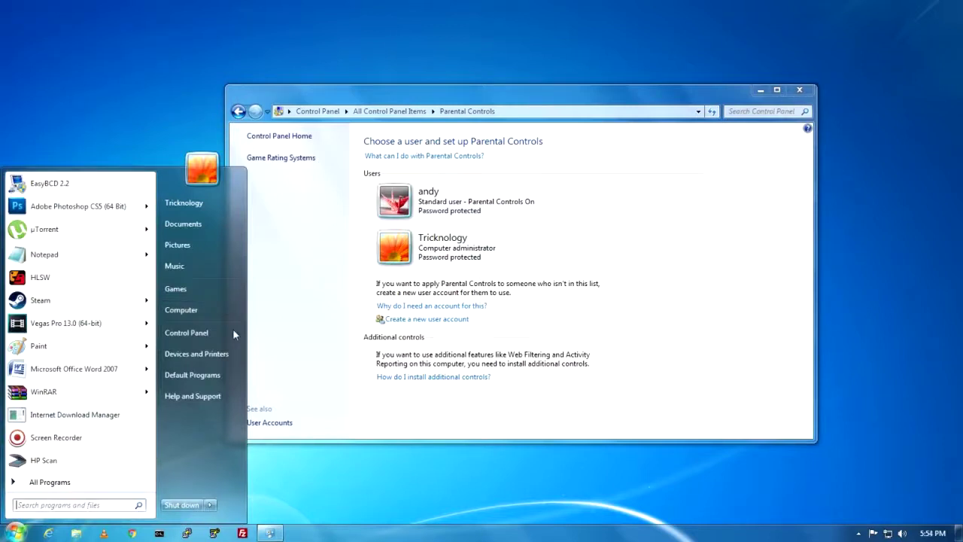
{"action": "left_click", "coordinate": [181, 310]}
{"action": "left_click", "coordinate": [882, 136]}
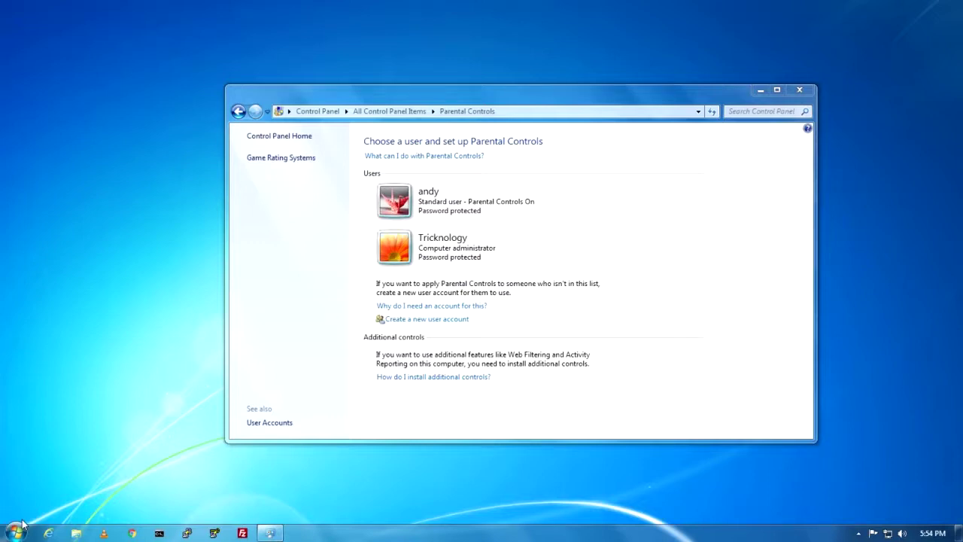
Enter gpedit.msc in the Run box from the autocomplete suggestion after typing 'gp'
{"action": "key", "text": "super+r"}
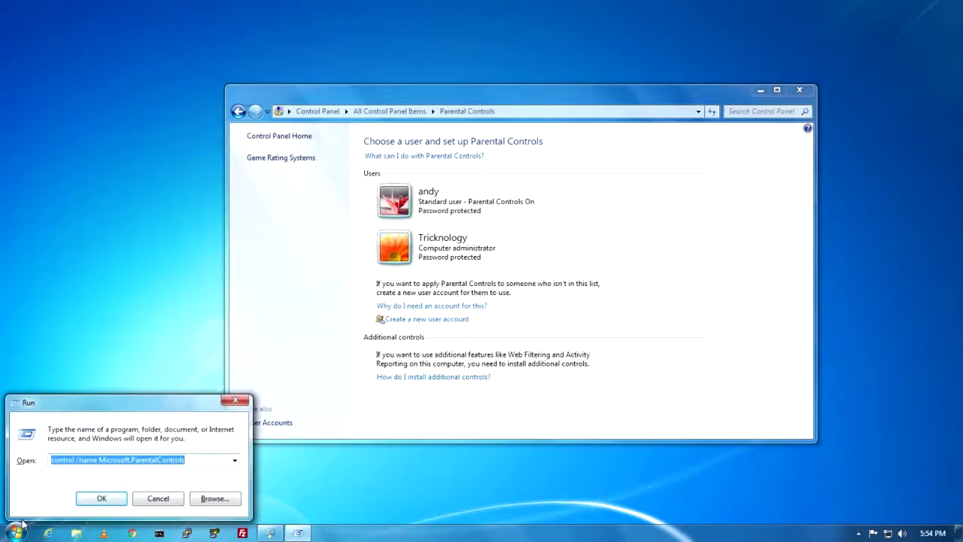
{"action": "type", "text": "gp"}
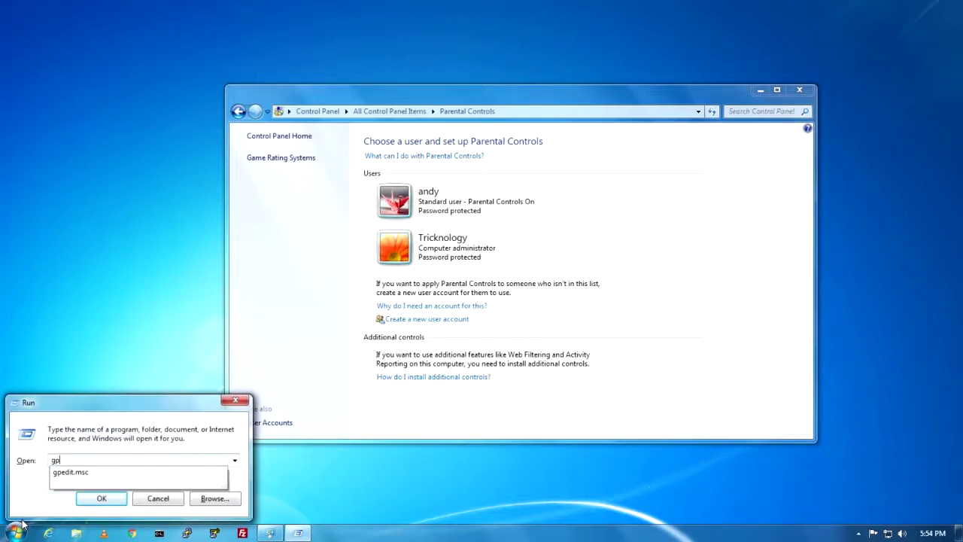
{"action": "key", "text": "Down"}
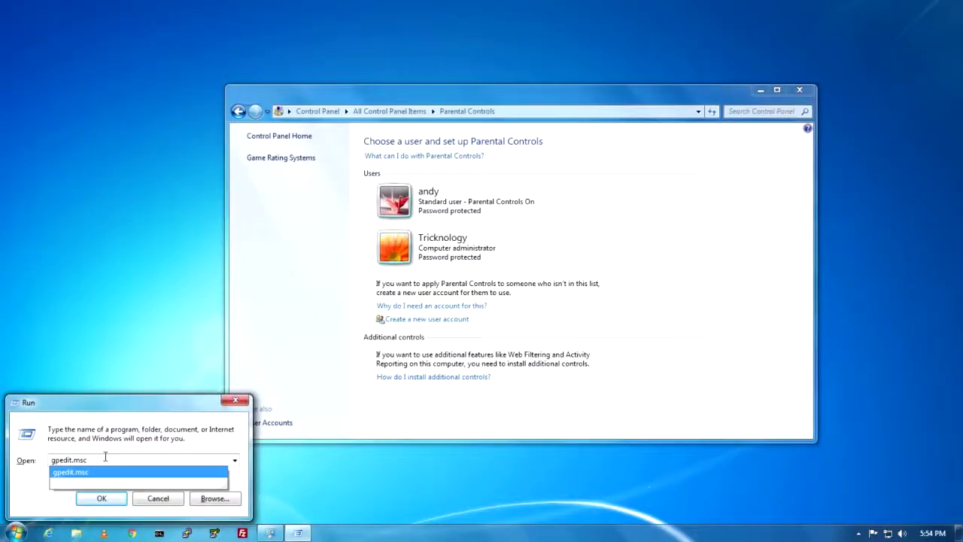
{"action": "left_click", "coordinate": [29, 534]}
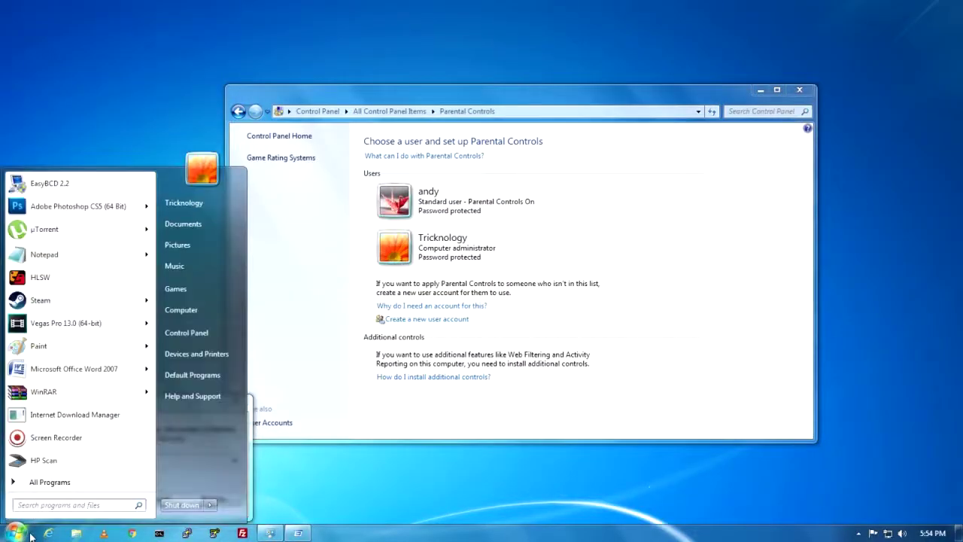
{"action": "type", "text": "group"}
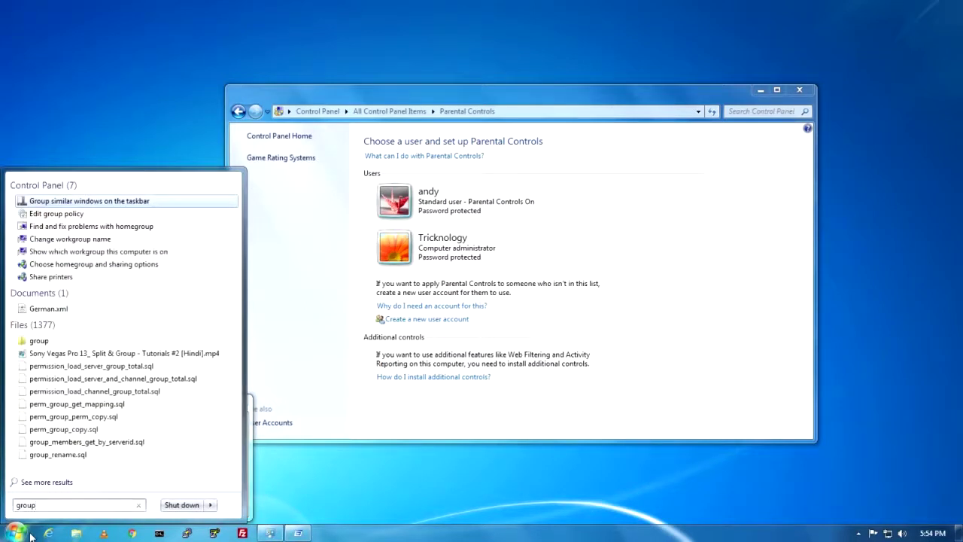
{"action": "type", "text": " poli"}
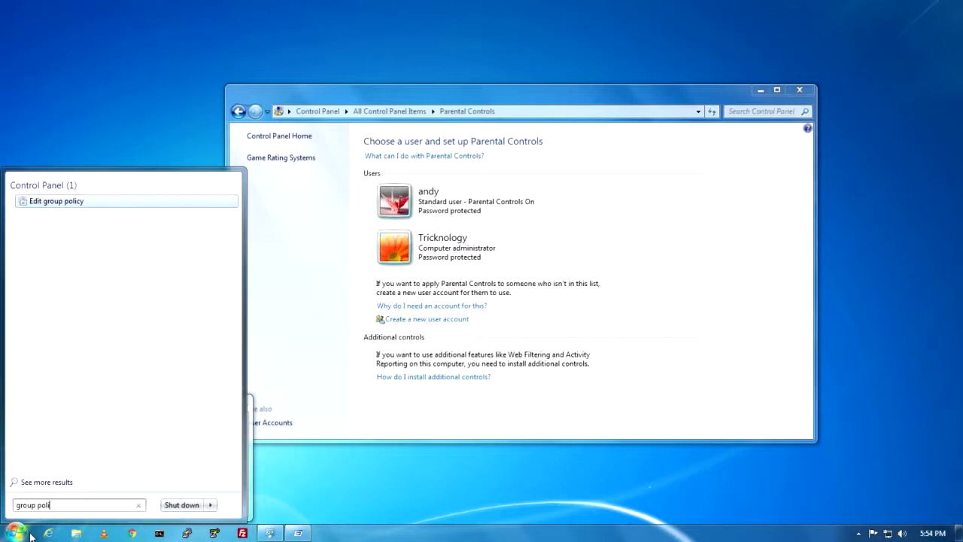
{"action": "left_click", "coordinate": [43, 201]}
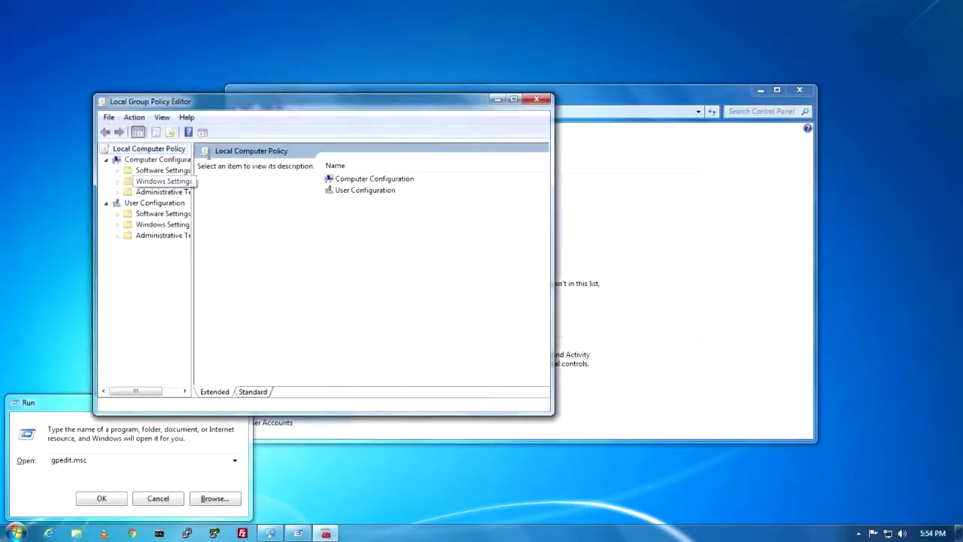
{"action": "left_click_drag", "start_coordinate": [193, 190], "coordinate": [293, 192]}
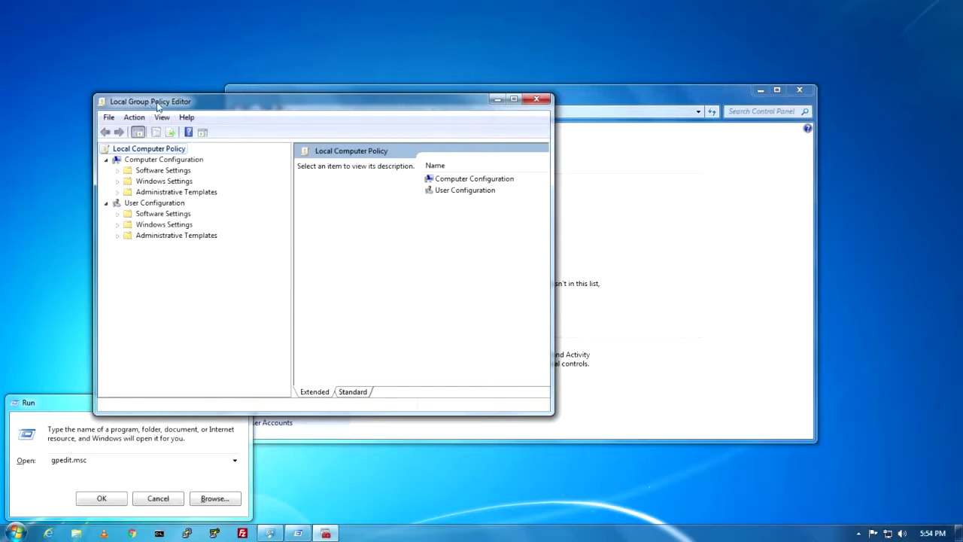
{"action": "left_click", "coordinate": [537, 98]}
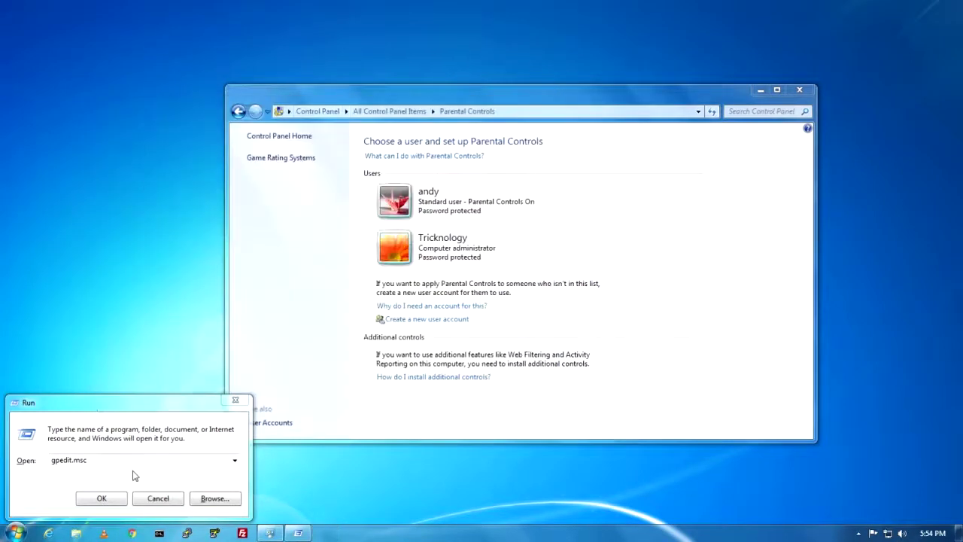
{"action": "left_click", "coordinate": [134, 460]}
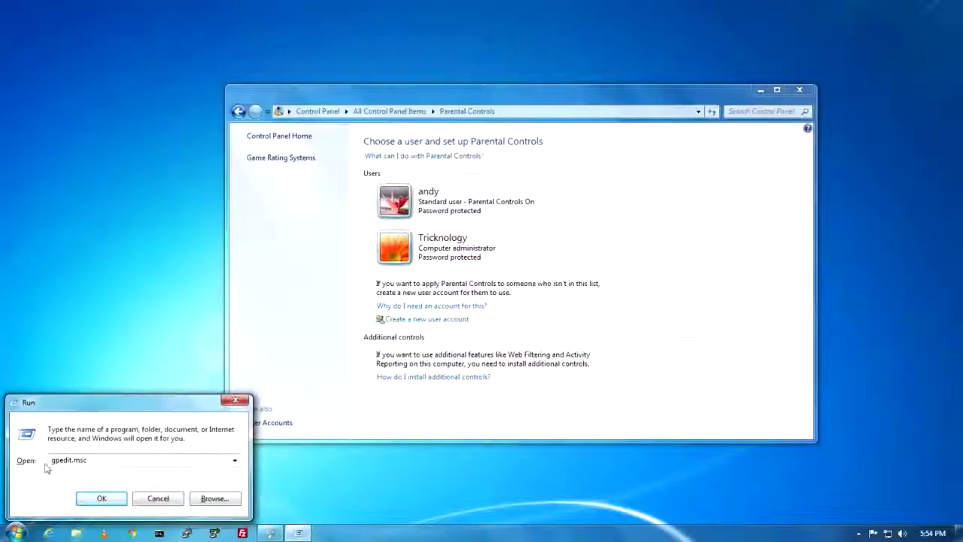
Select the gpedit.msc command in the Run box and run it to launch the policy editor
{"action": "left_click_drag", "start_coordinate": [48, 459], "coordinate": [111, 460]}
{"action": "left_click", "coordinate": [70, 463]}
{"action": "left_click_drag", "start_coordinate": [100, 460], "coordinate": [7, 477]}
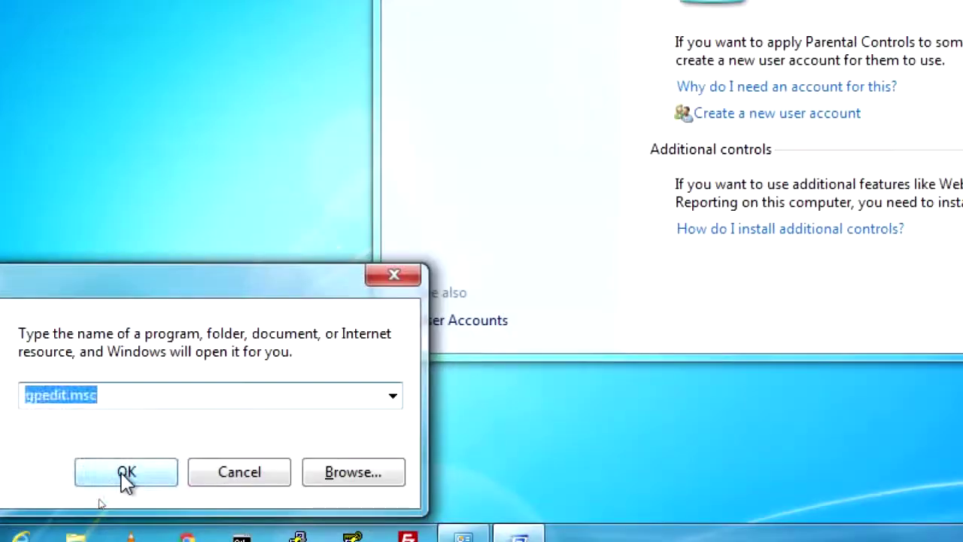
{"action": "left_click", "coordinate": [99, 499]}
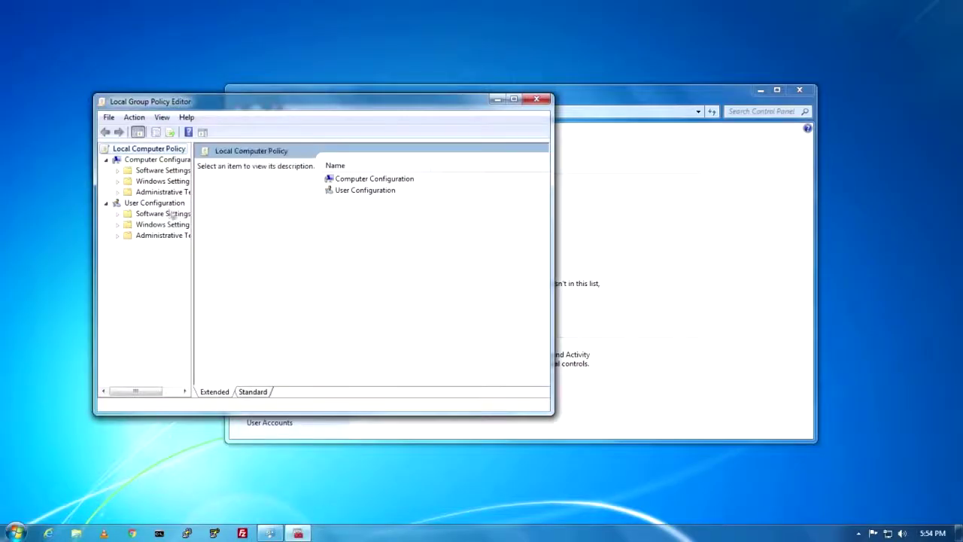
Open User Configuration > Administrative Templates > Windows Components > Windows Explorer and enlarge the editor
{"action": "left_click_drag", "start_coordinate": [192, 204], "coordinate": [275, 204]}
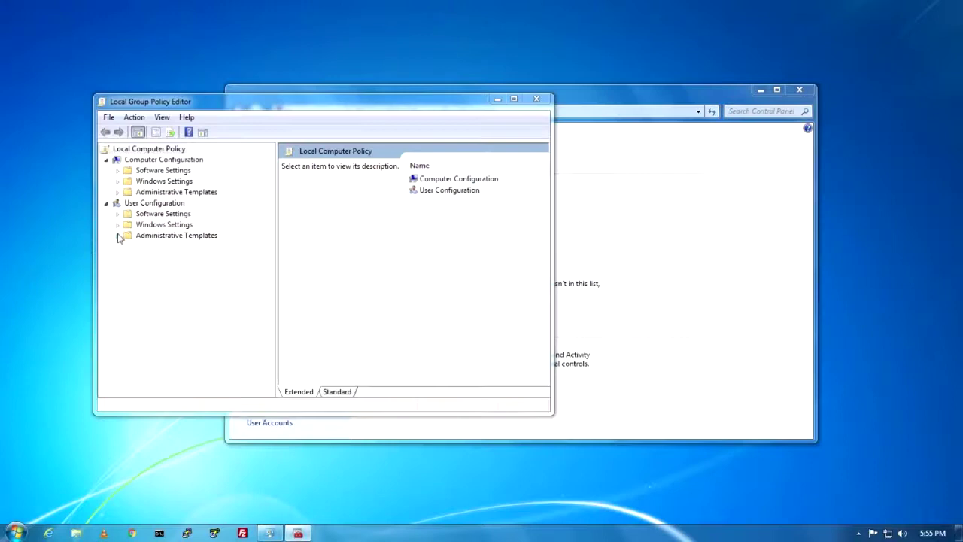
{"action": "left_click", "coordinate": [118, 237]}
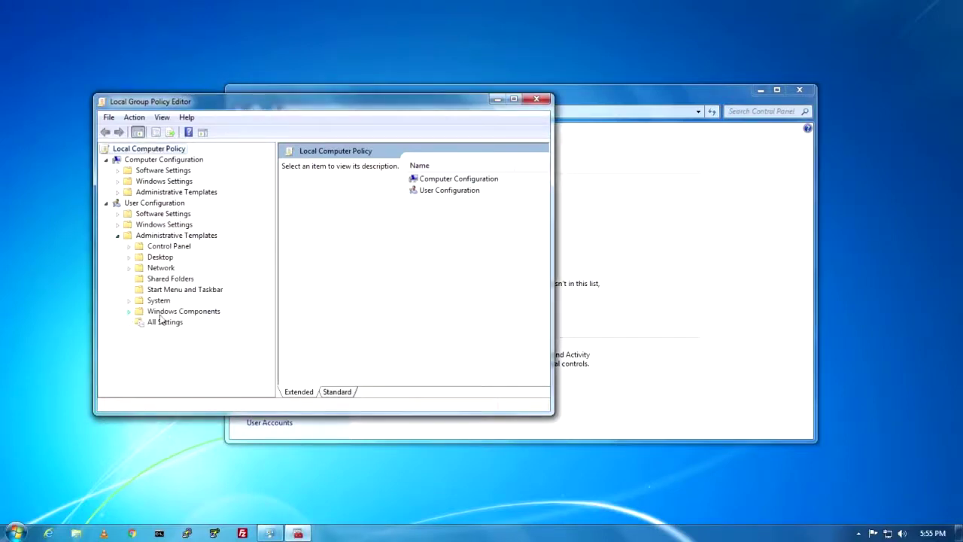
{"action": "left_click", "coordinate": [130, 312]}
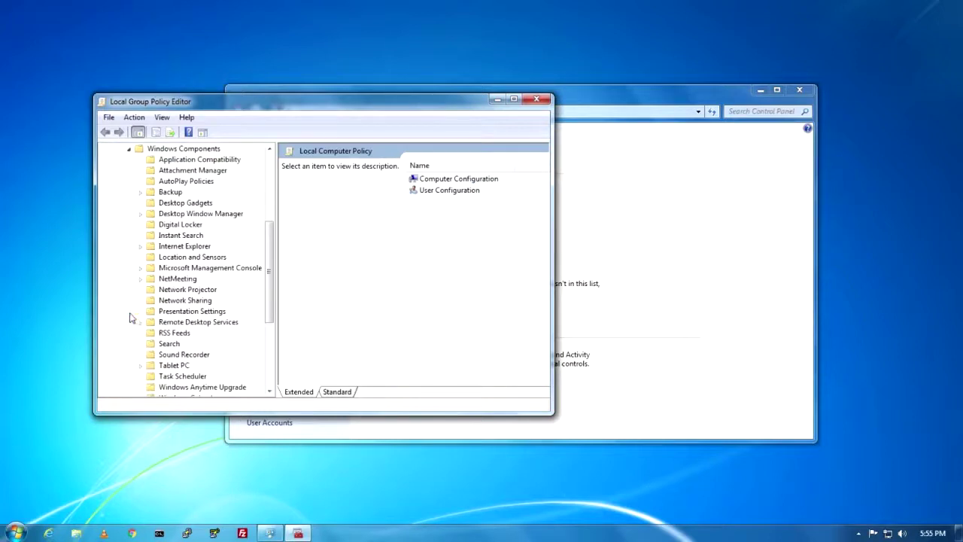
{"action": "scroll", "coordinate": [174, 282], "scroll_direction": "down", "scroll_amount": 5}
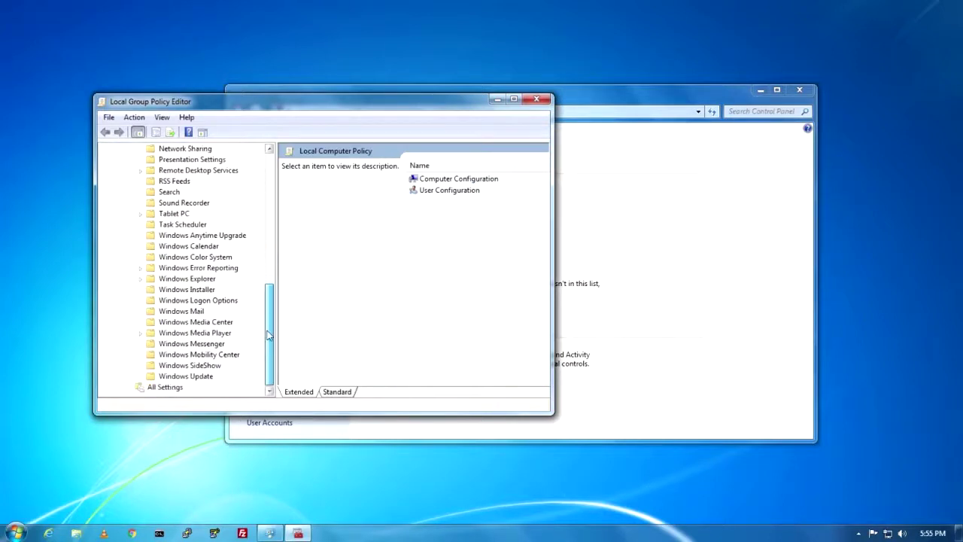
{"action": "left_click", "coordinate": [195, 280]}
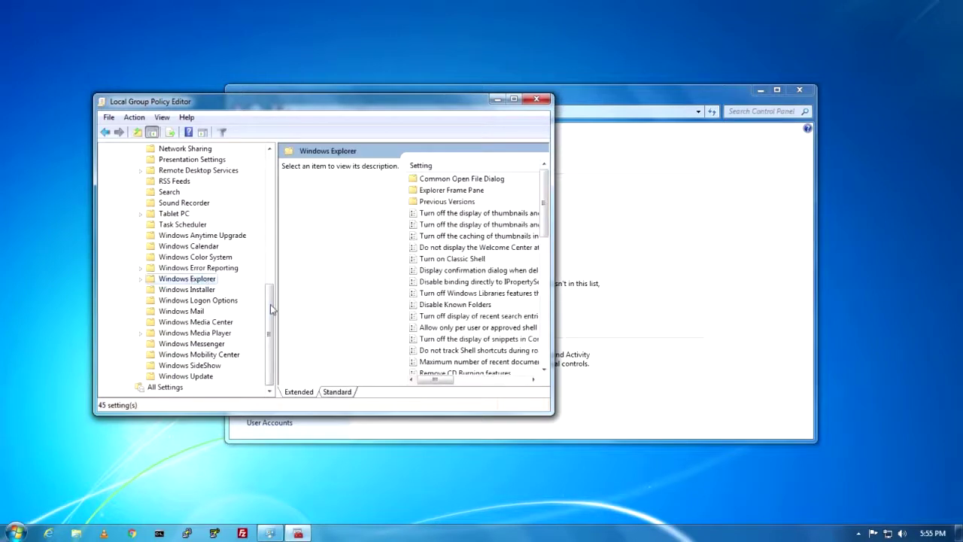
{"action": "left_click_drag", "start_coordinate": [269, 308], "coordinate": [310, 257]}
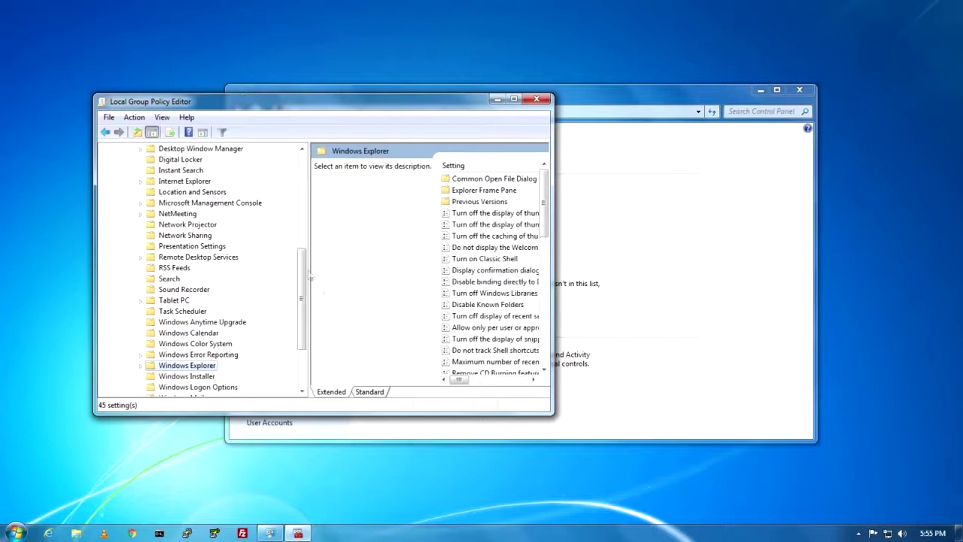
{"action": "left_click_drag", "start_coordinate": [557, 413], "coordinate": [641, 487]}
{"action": "left_click_drag", "start_coordinate": [304, 335], "coordinate": [305, 237]}
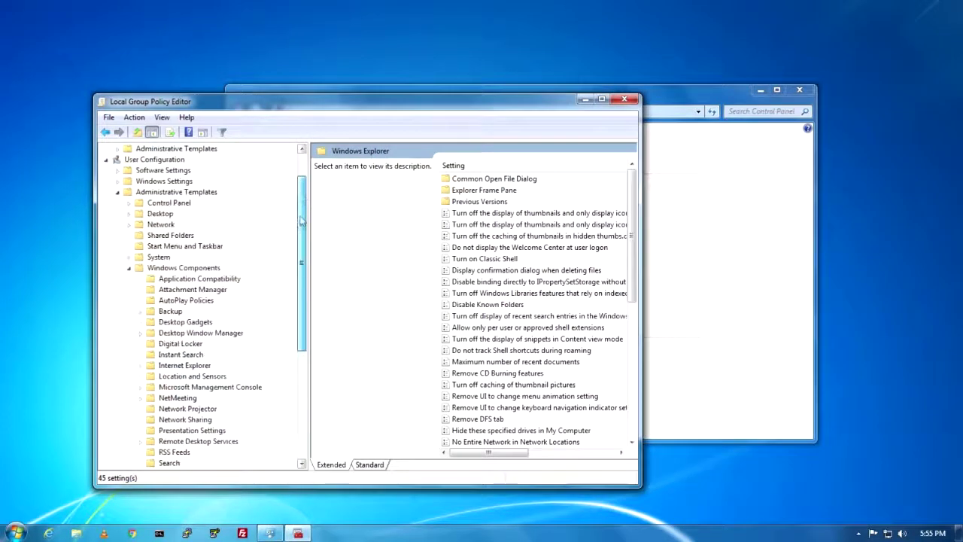
Glance at Instant Search, reselect Windows Explorer, and widen the window to show the State column
{"action": "left_click", "coordinate": [183, 355]}
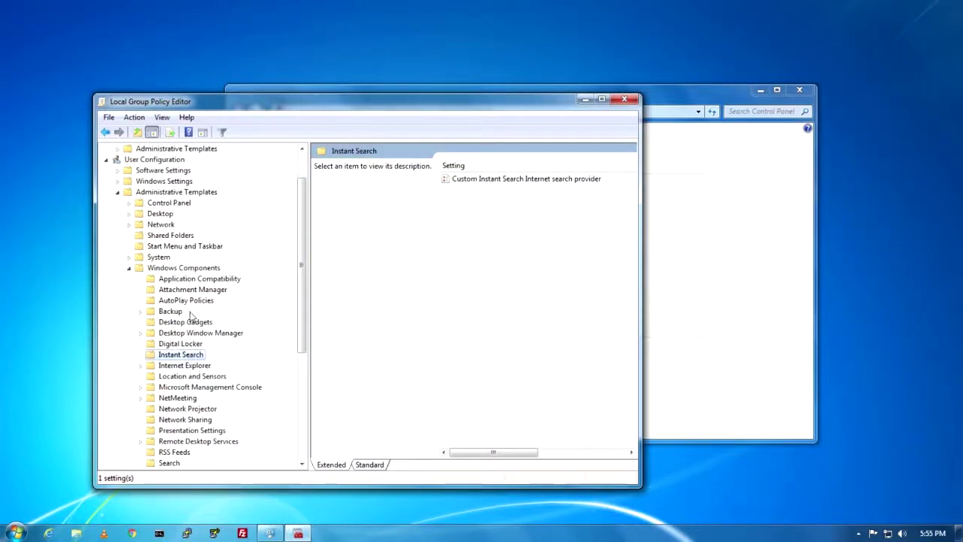
{"action": "scroll", "coordinate": [201, 317], "scroll_direction": "down", "scroll_amount": 1}
{"action": "scroll", "coordinate": [211, 342], "scroll_direction": "down", "scroll_amount": 1}
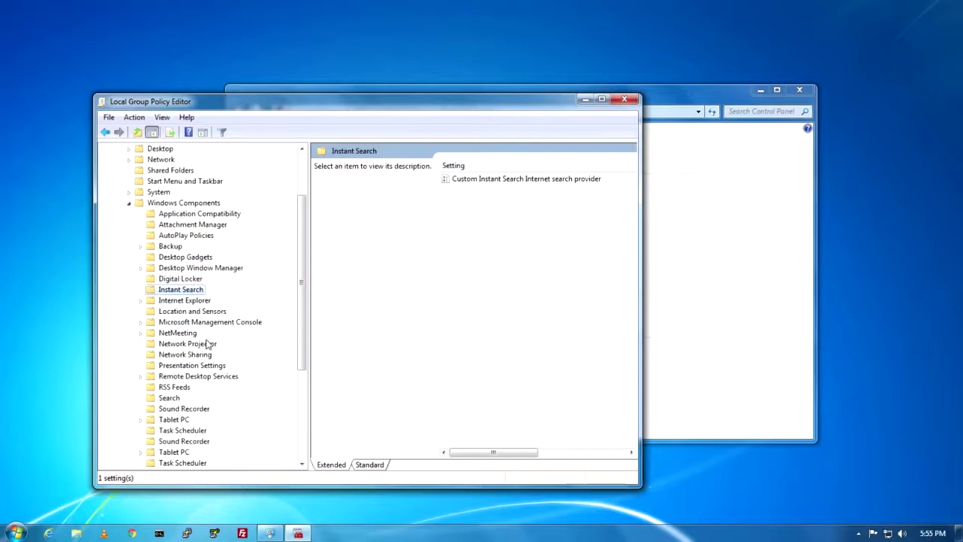
{"action": "left_click_drag", "start_coordinate": [302, 263], "coordinate": [297, 253]}
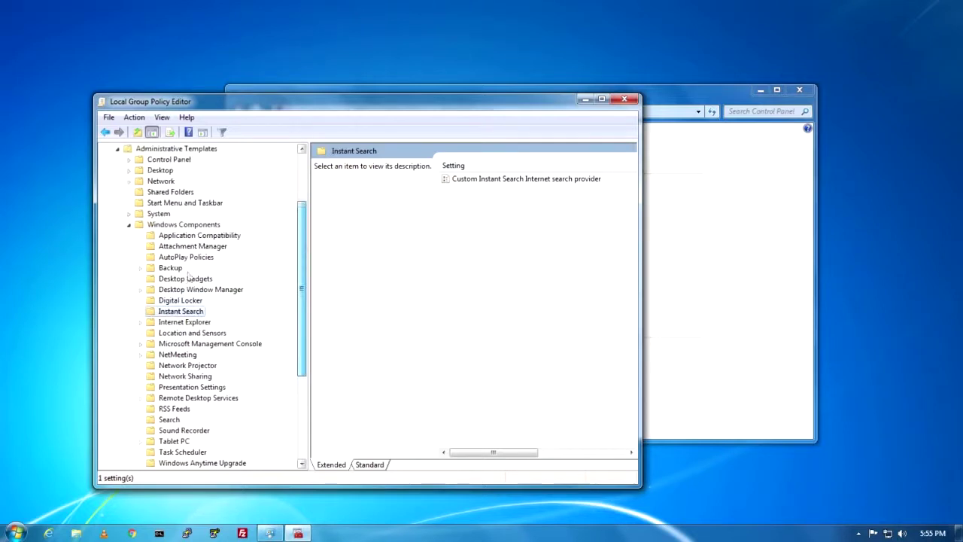
{"action": "scroll", "coordinate": [247, 357], "scroll_direction": "down", "scroll_amount": 2}
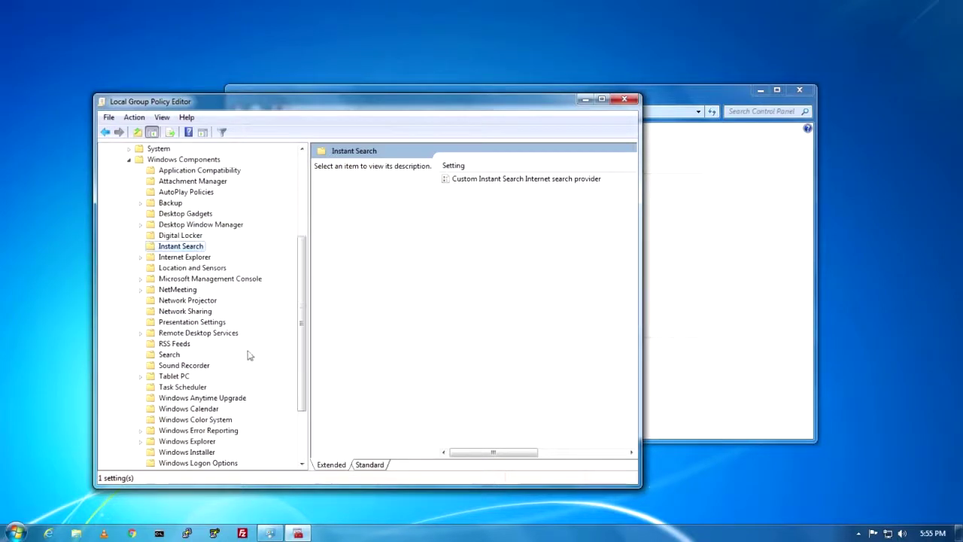
{"action": "scroll", "coordinate": [313, 270], "scroll_direction": "down", "scroll_amount": 3}
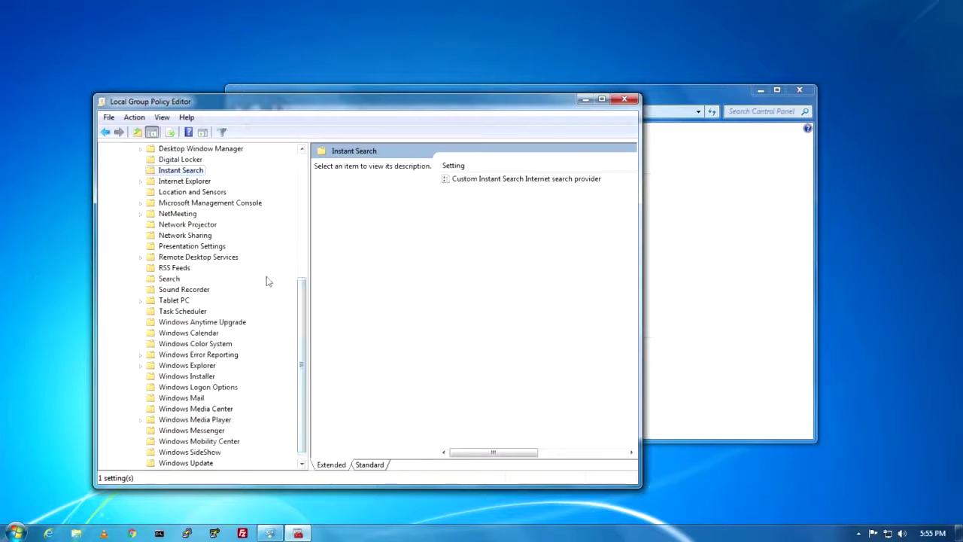
{"action": "scroll", "coordinate": [310, 340], "scroll_direction": "down", "scroll_amount": 1}
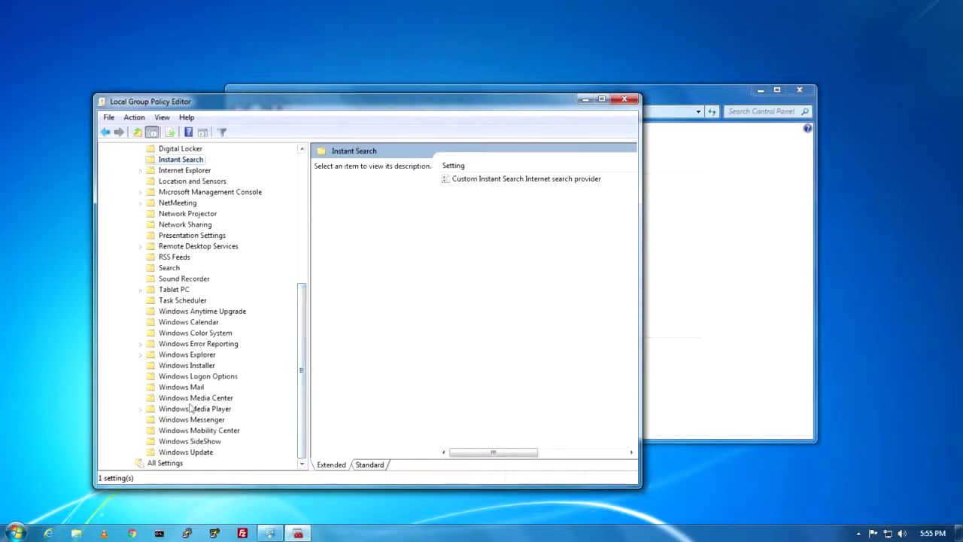
{"action": "left_click", "coordinate": [199, 355]}
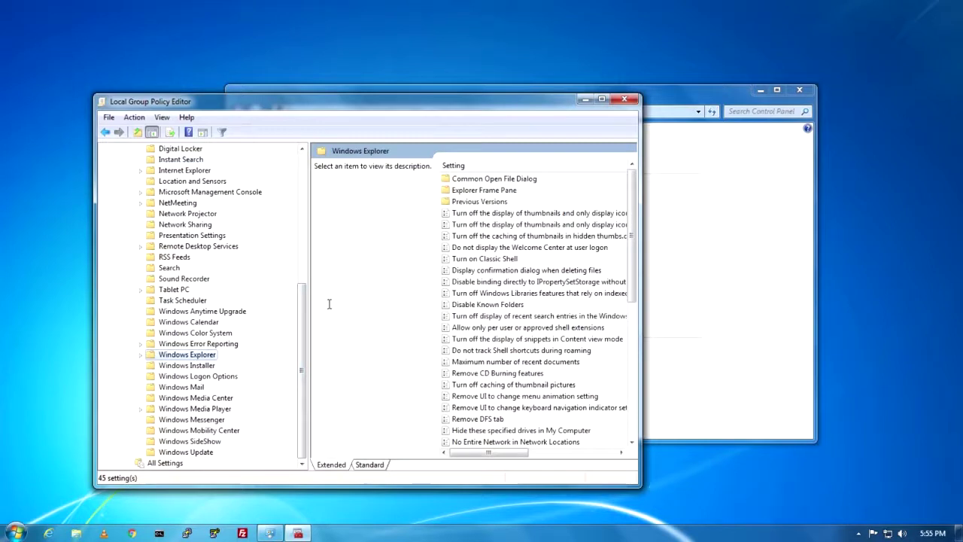
{"action": "mouse_move", "coordinate": [301, 301]}
{"action": "left_mouse_down"}
{"action": "mouse_move", "coordinate": [301, 243]}
{"action": "mouse_move", "coordinate": [300, 301]}
{"action": "left_mouse_up"}
{"action": "left_click_drag", "start_coordinate": [641, 301], "coordinate": [708, 301]}
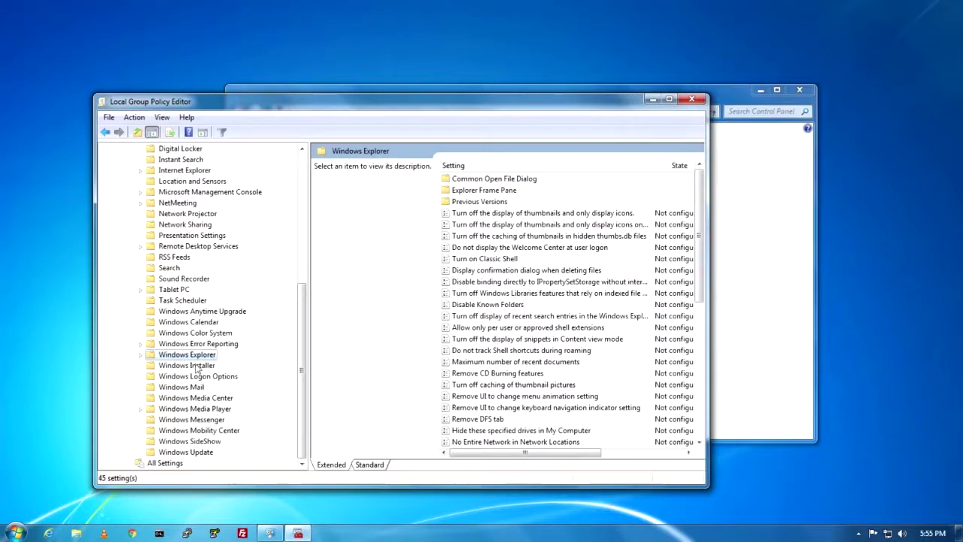
Find 'Prevent access to drives from My Computer' in the Windows Explorer settings and open it
{"action": "left_click", "coordinate": [518, 282]}
{"action": "scroll", "coordinate": [526, 329], "scroll_direction": "down", "scroll_amount": 4}
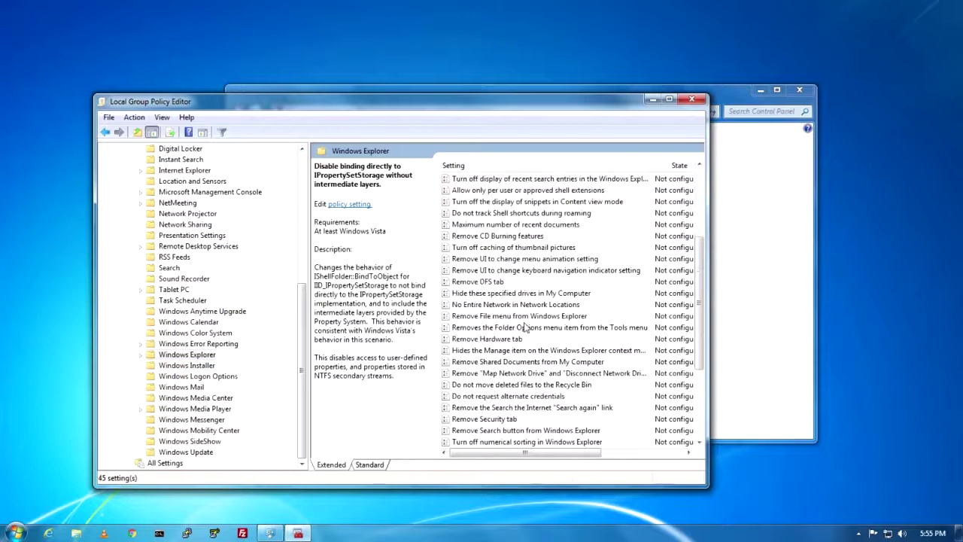
{"action": "scroll", "coordinate": [527, 329], "scroll_direction": "down", "scroll_amount": 2}
{"action": "left_click", "coordinate": [508, 351]}
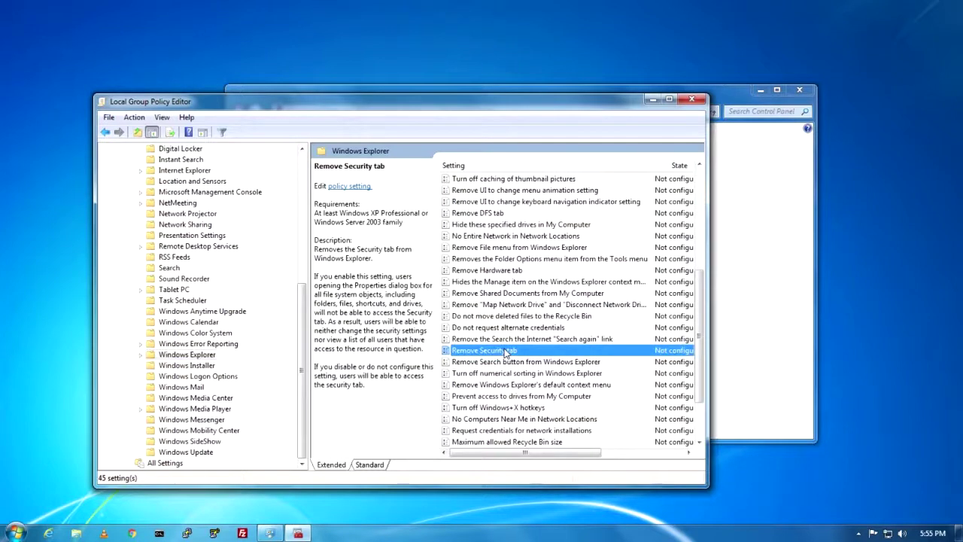
{"action": "key", "text": "Down"}
{"action": "key", "text": "Down"}
{"action": "key", "text": "Down"}
{"action": "key", "text": "Down"}
{"action": "scroll", "coordinate": [506, 354], "scroll_direction": "down", "scroll_amount": 1}
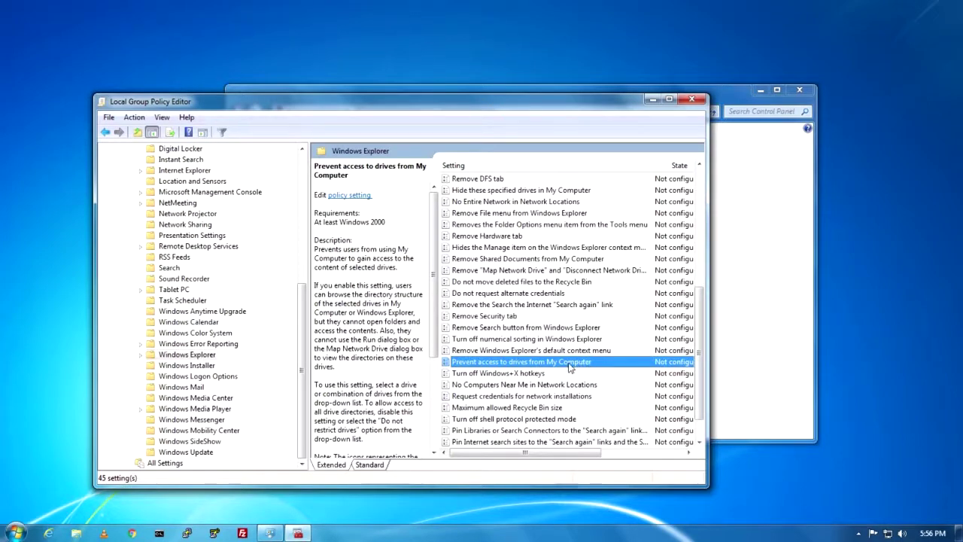
{"action": "double_click", "coordinate": [569, 363]}
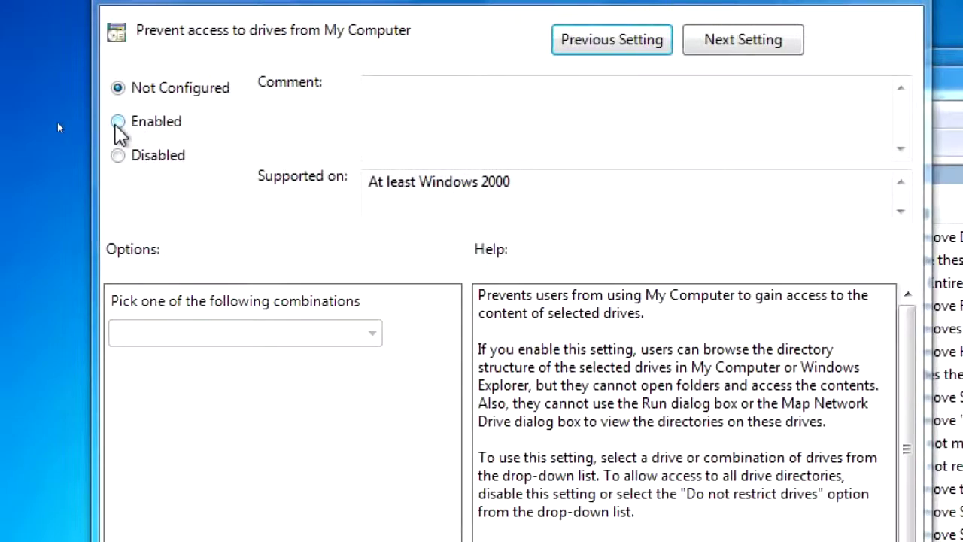
Enable the policy with 'Restrict all drives', apply it, and close the Group Policy Editor
{"action": "left_click", "coordinate": [122, 121]}
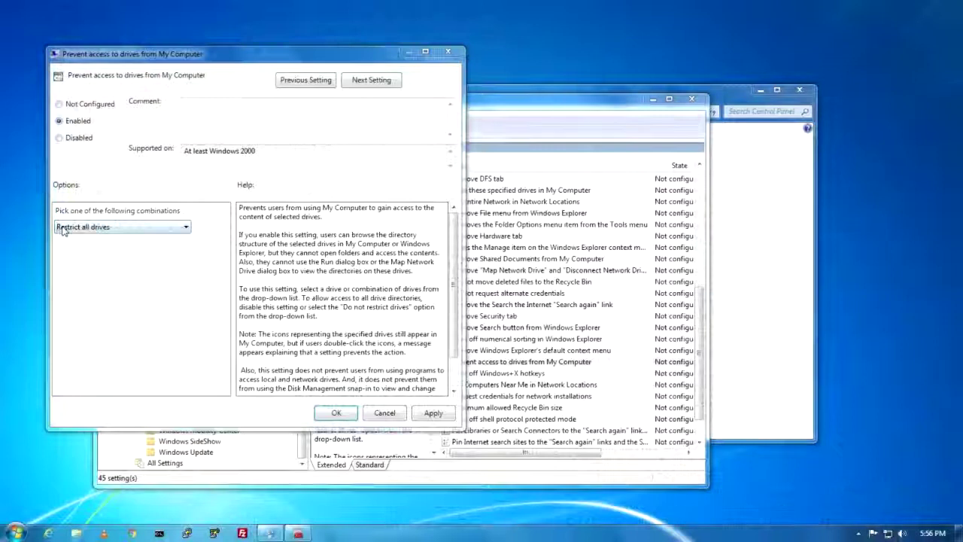
{"action": "left_click", "coordinate": [64, 228]}
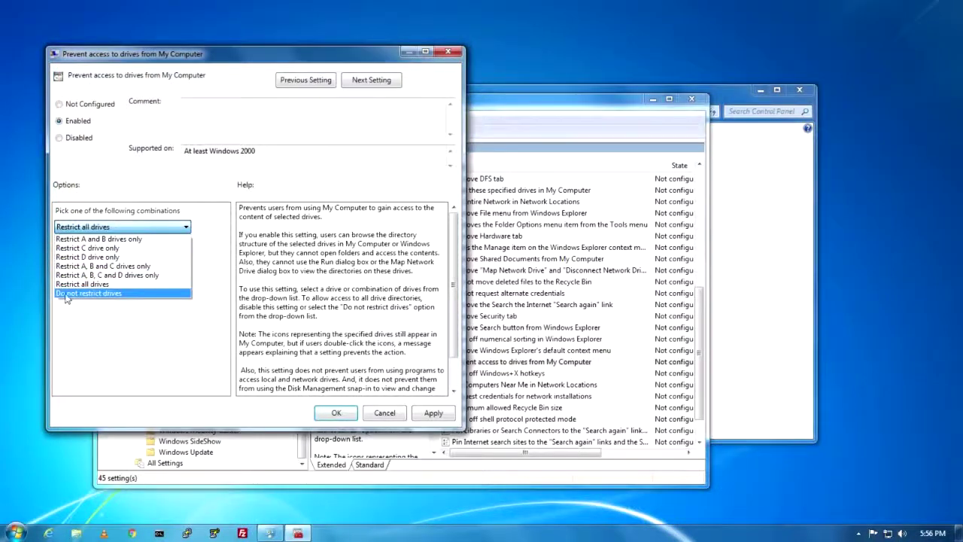
{"action": "left_click", "coordinate": [80, 286]}
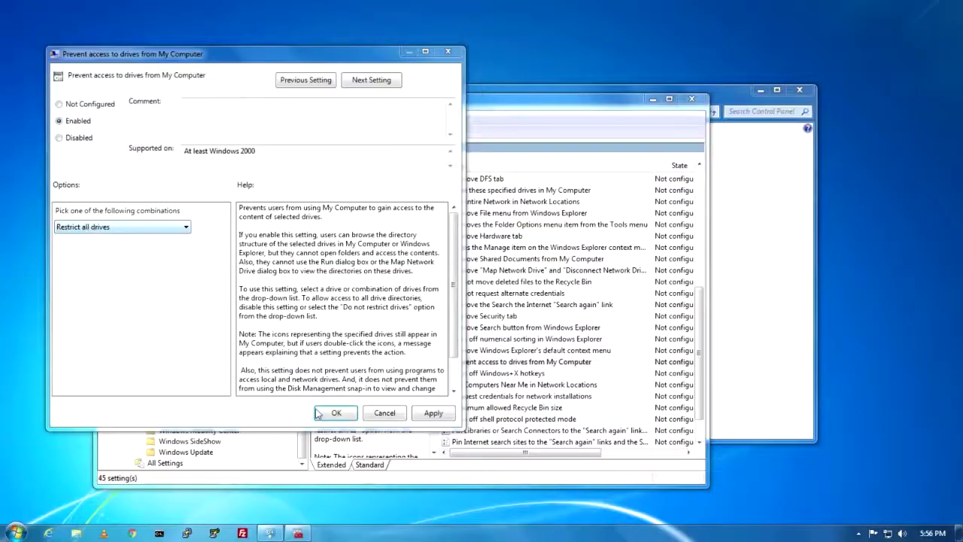
{"action": "left_click", "coordinate": [434, 413]}
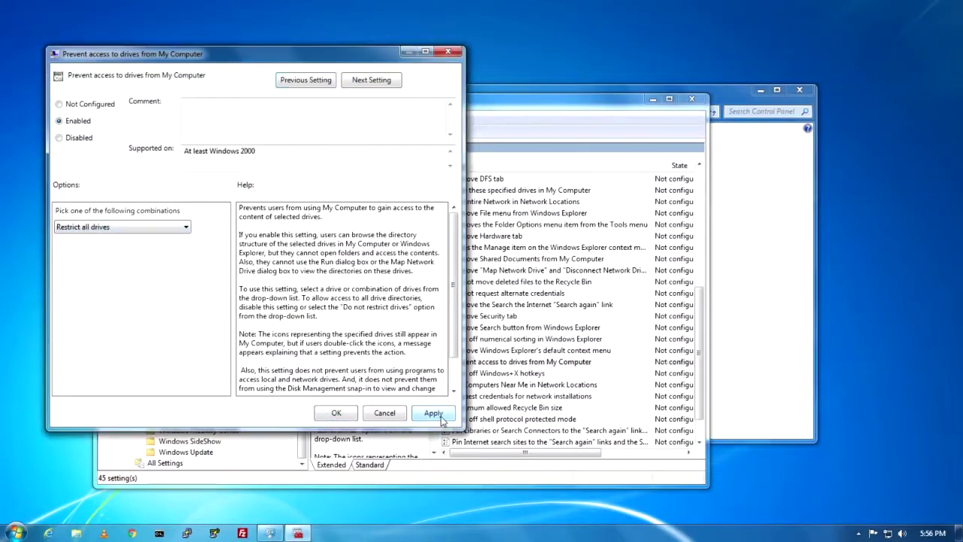
{"action": "left_click", "coordinate": [337, 413]}
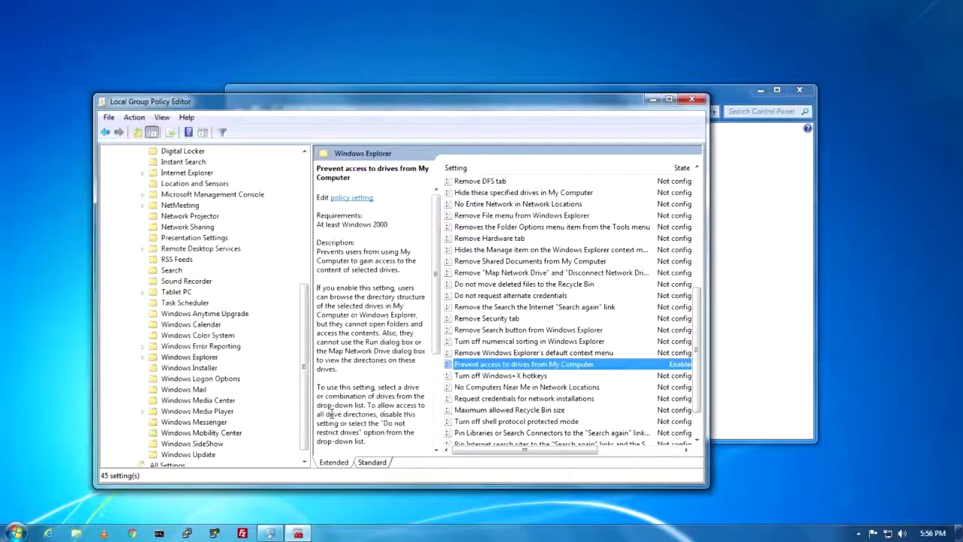
{"action": "left_click", "coordinate": [704, 99]}
Close Parental Controls and reach the Start menu's Switch user option
{"action": "left_click", "coordinate": [796, 91]}
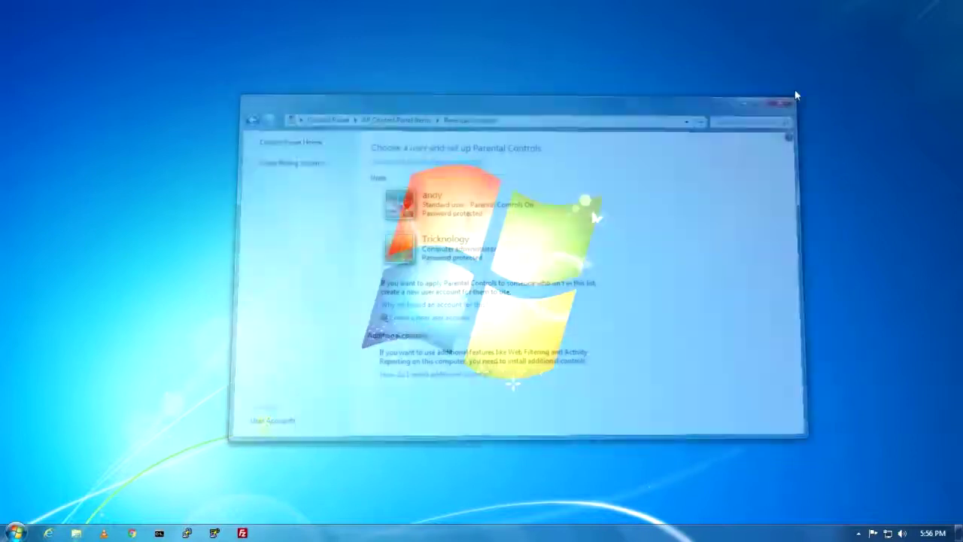
{"action": "left_click", "coordinate": [15, 533]}
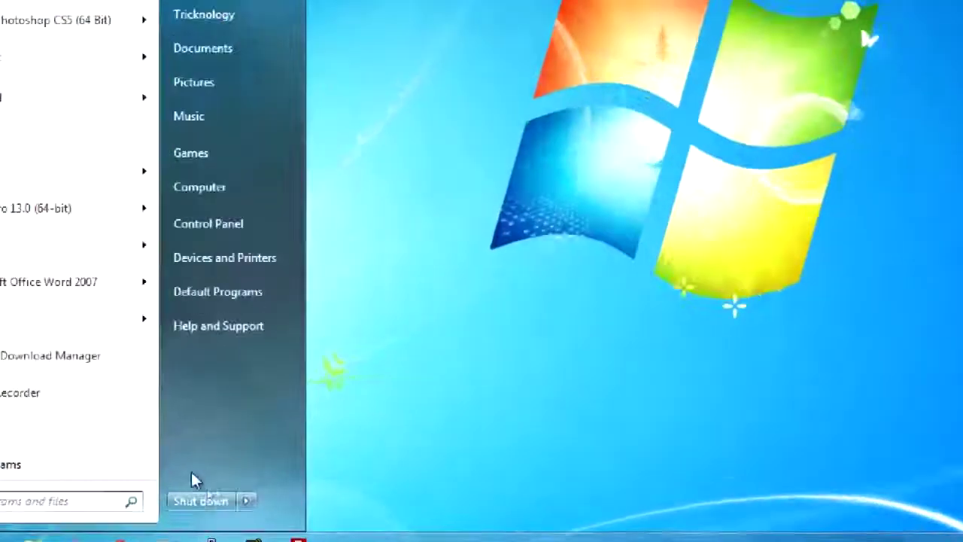
{"action": "mouse_move", "coordinate": [245, 500]}
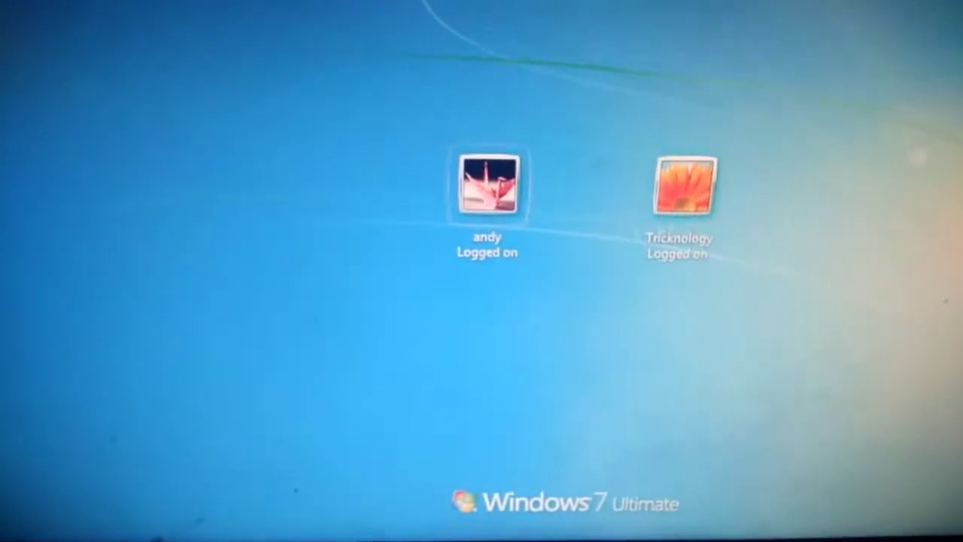
Sign in to the restricted standard account by entering its password
{"action": "left_click", "coordinate": [497, 197]}
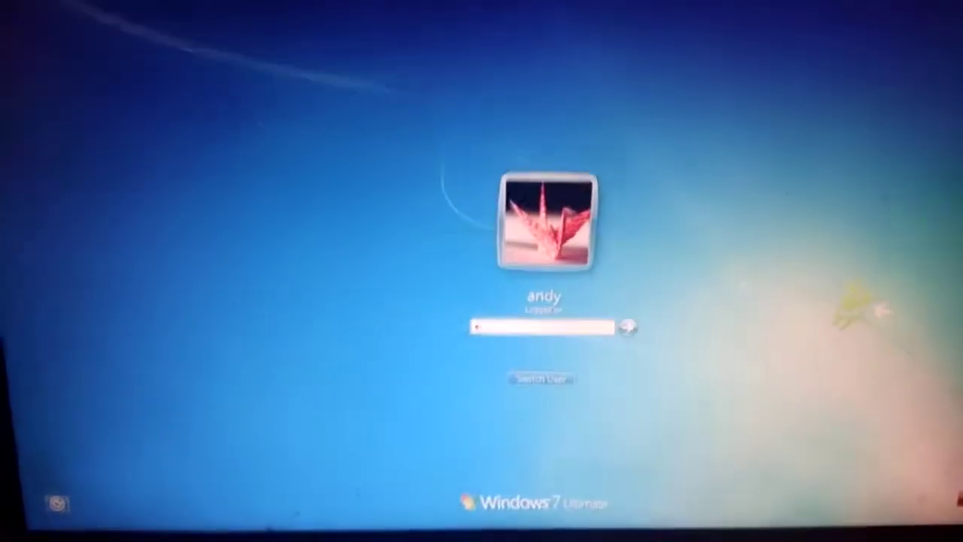
{"action": "type", "text": "•••••••••"}
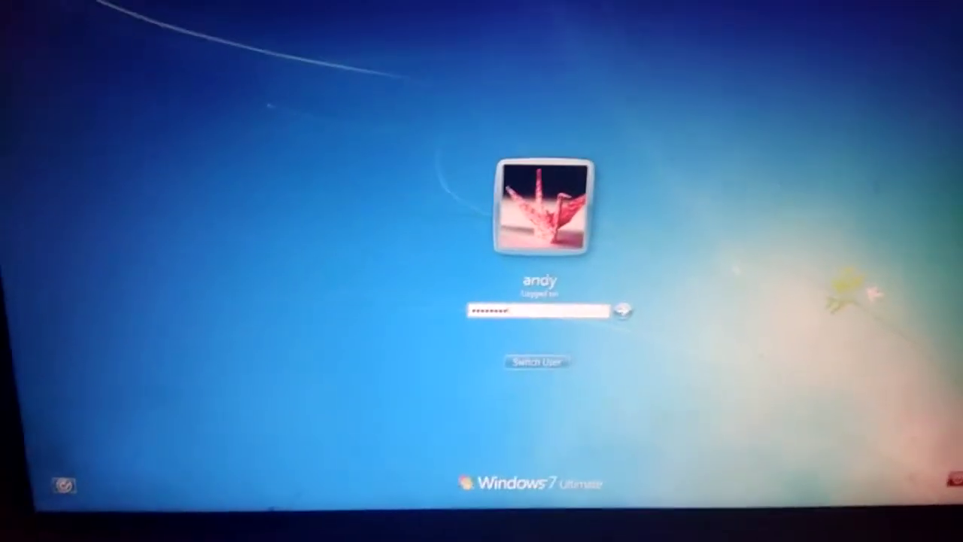
{"action": "key", "text": "Return"}
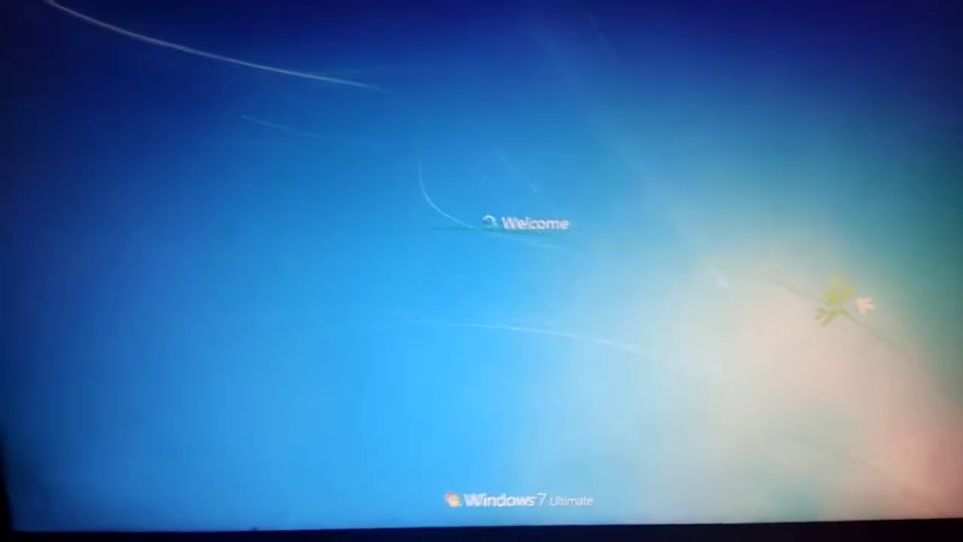